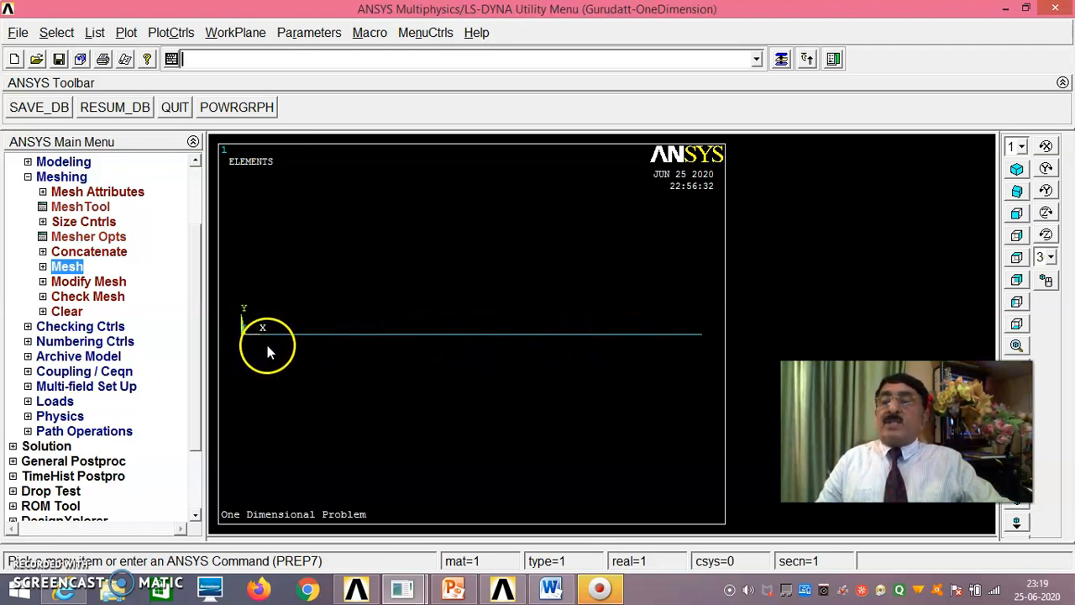
# - List the coordinates of all keypoints in the model, and close the listing after checking it
pyautogui.click(95, 34)
pyautogui.moveTo(130, 100)
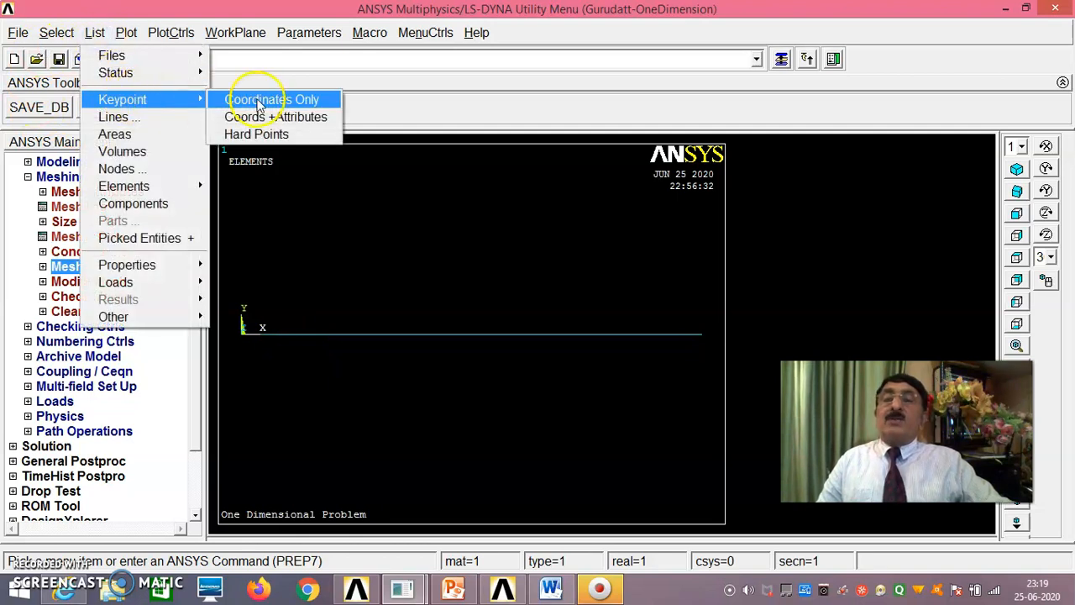
pyautogui.click(258, 100)
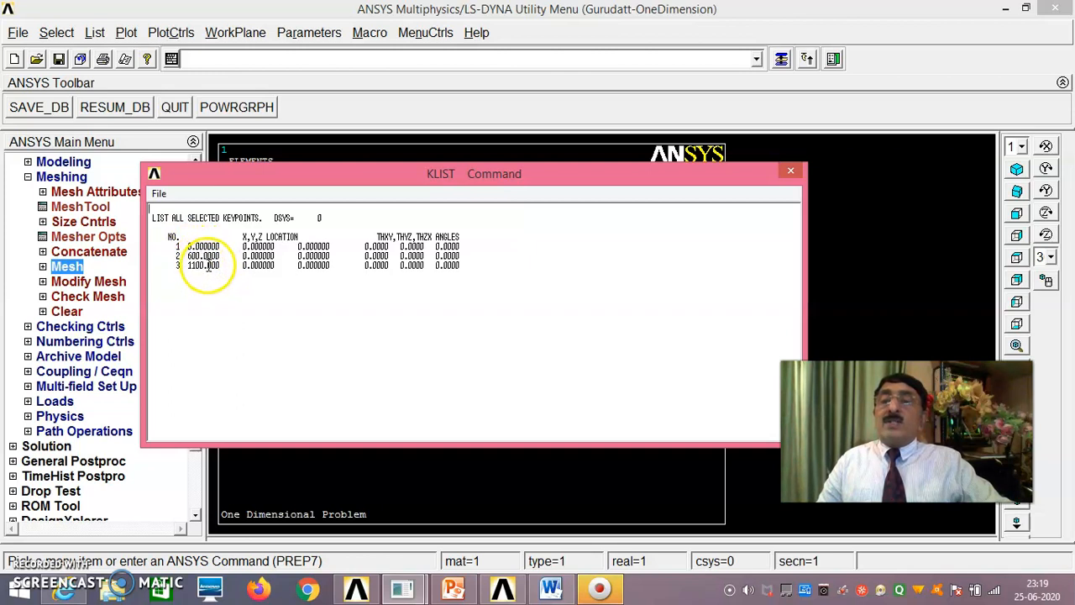
pyautogui.click(791, 173)
# - List all lines of the model in radius format, and close the listing after checking their keypoints
pyautogui.click(96, 33)
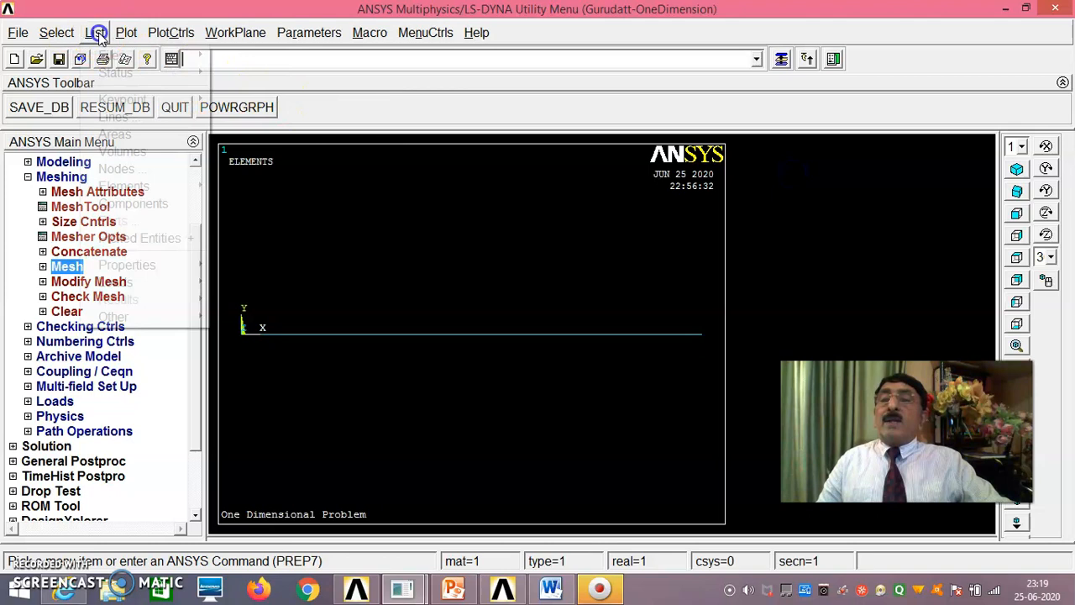
pyautogui.moveTo(122, 101)
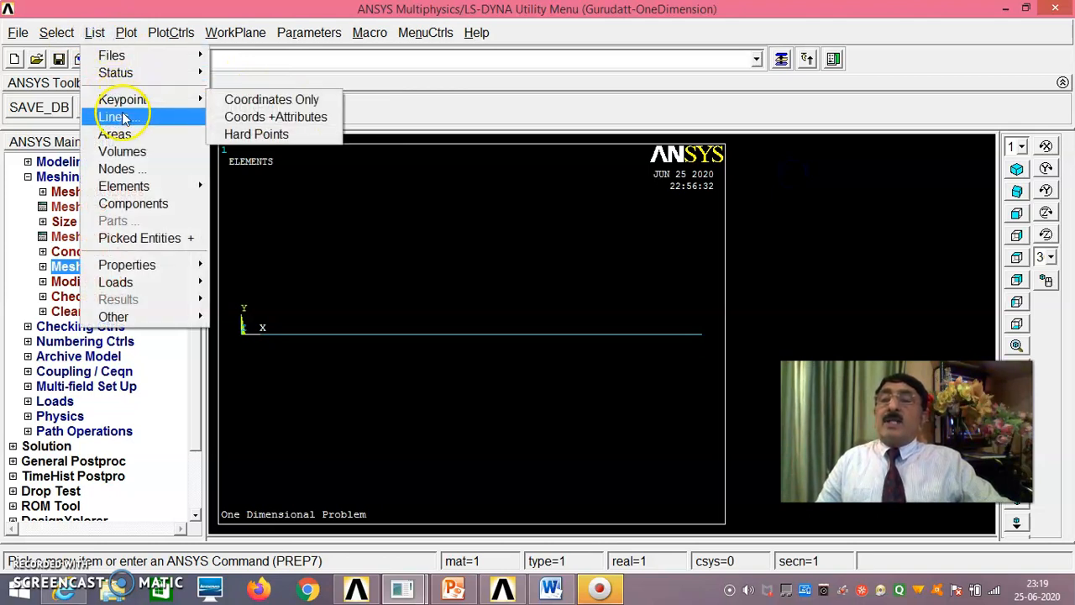
pyautogui.click(118, 118)
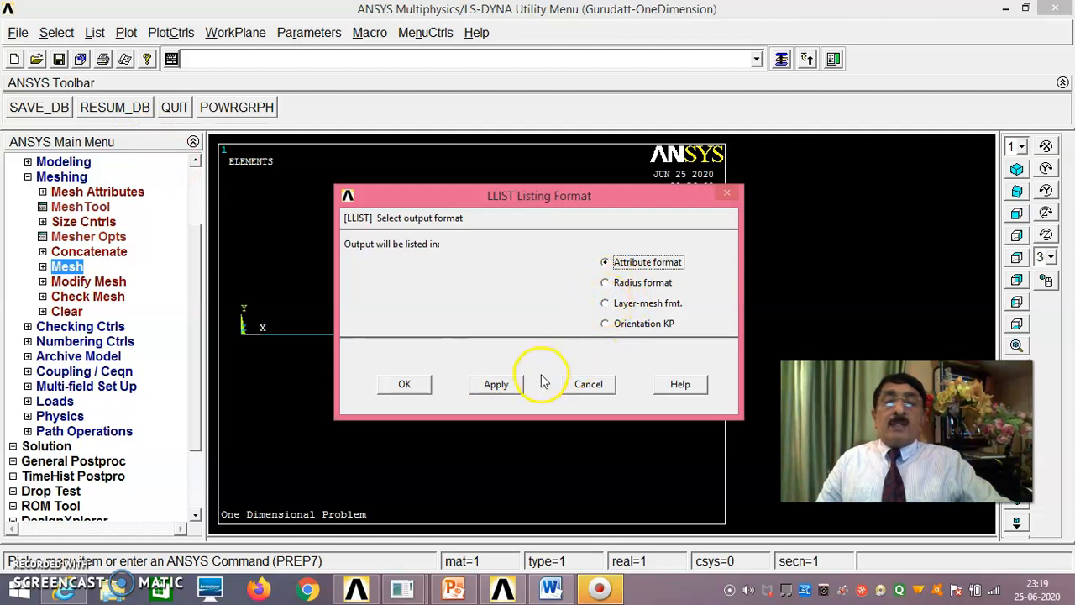
pyautogui.click(606, 283)
pyautogui.click(402, 384)
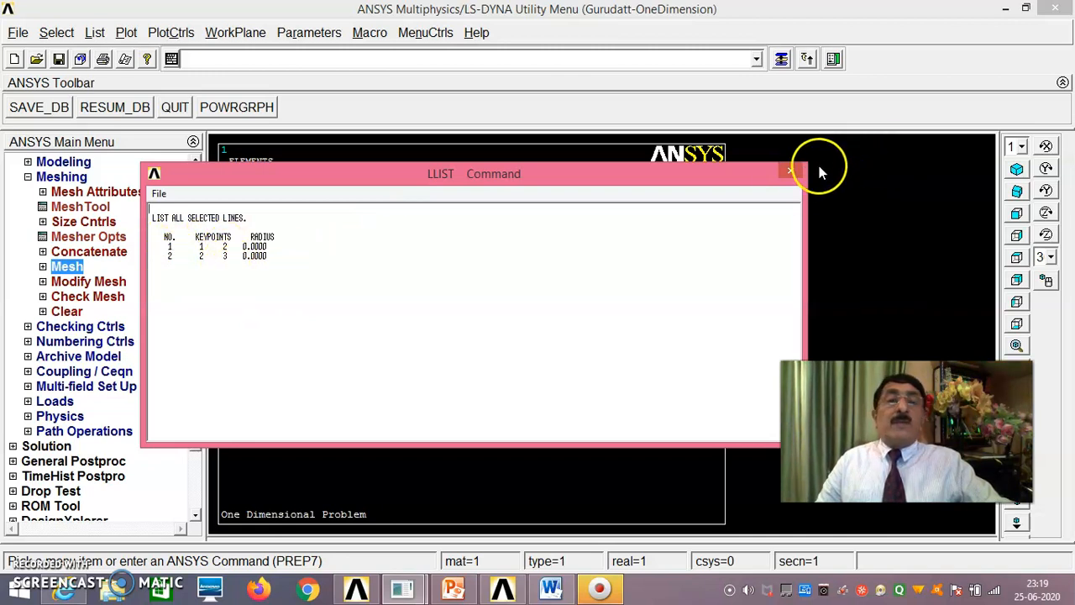
pyautogui.click(790, 174)
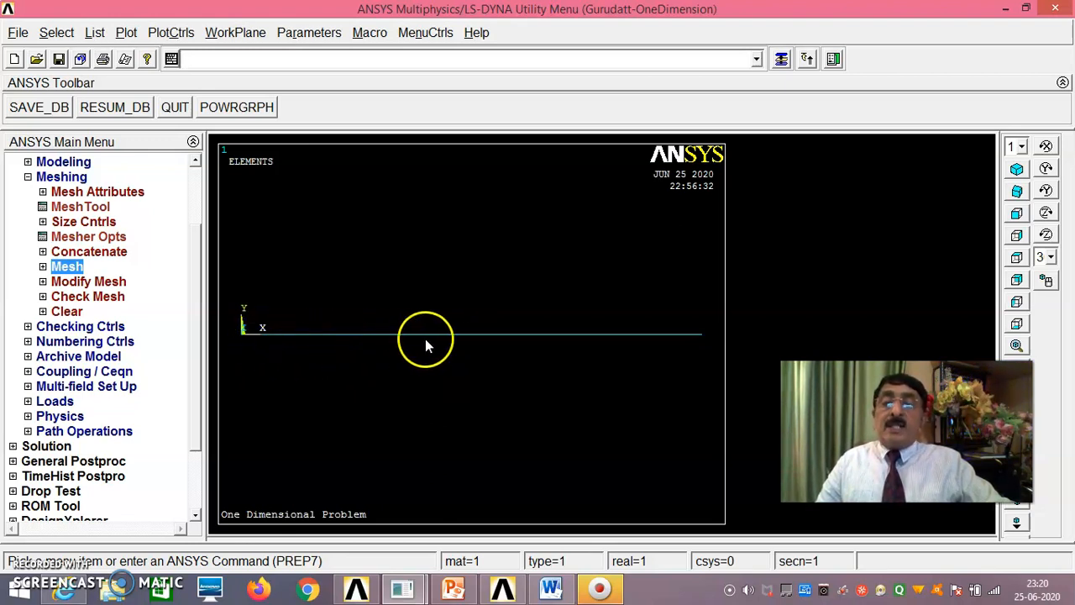
# - Plot the model's lines and replot them, and return the display to the element plot
pyautogui.click(124, 32)
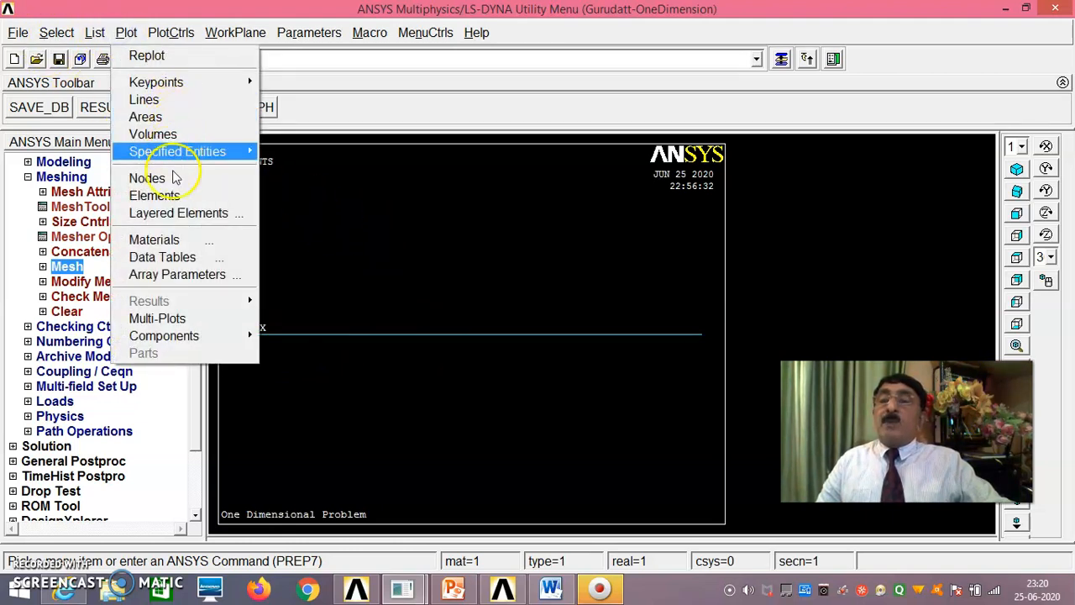
pyautogui.click(167, 105)
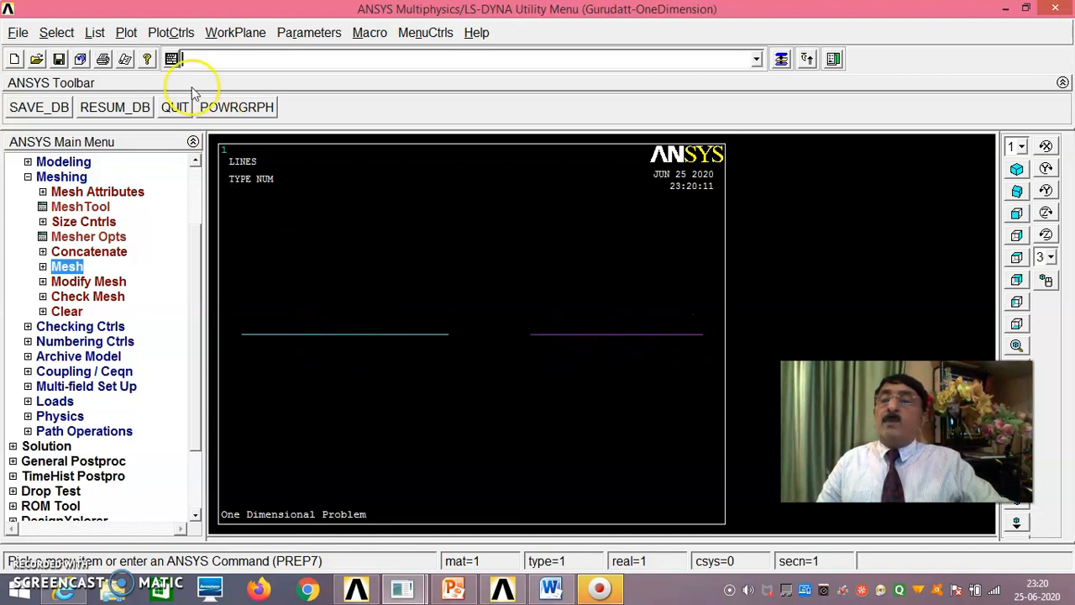
pyautogui.click(127, 33)
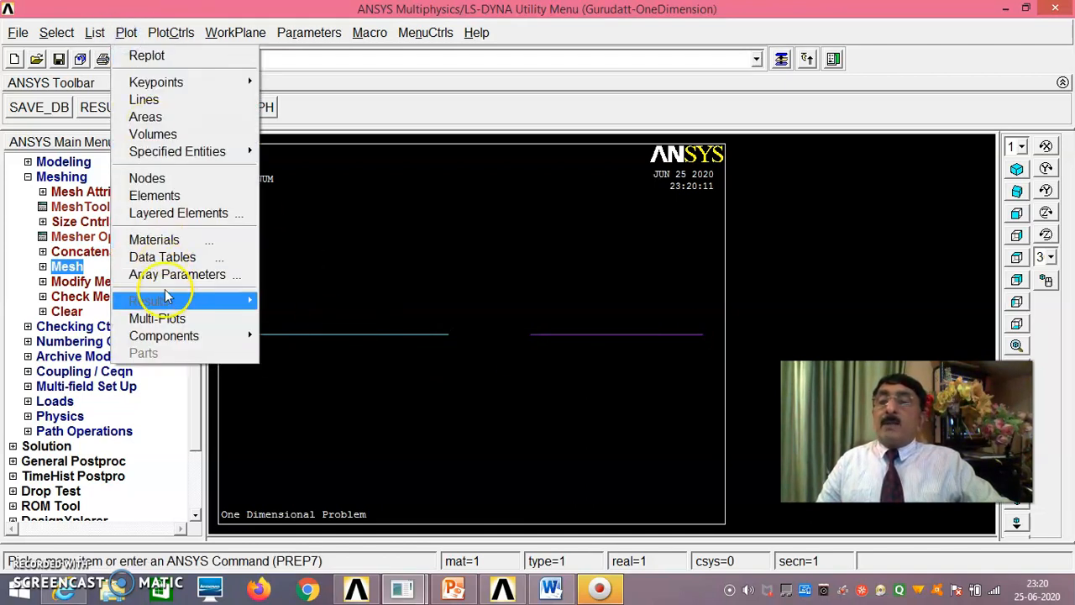
pyautogui.click(154, 57)
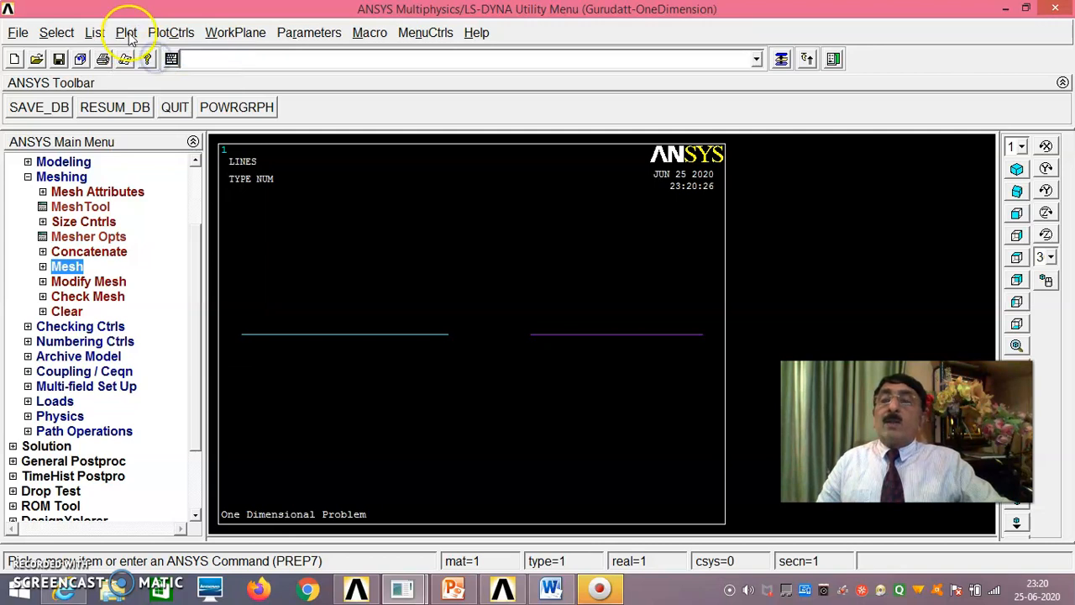
pyautogui.click(127, 34)
pyautogui.click(155, 195)
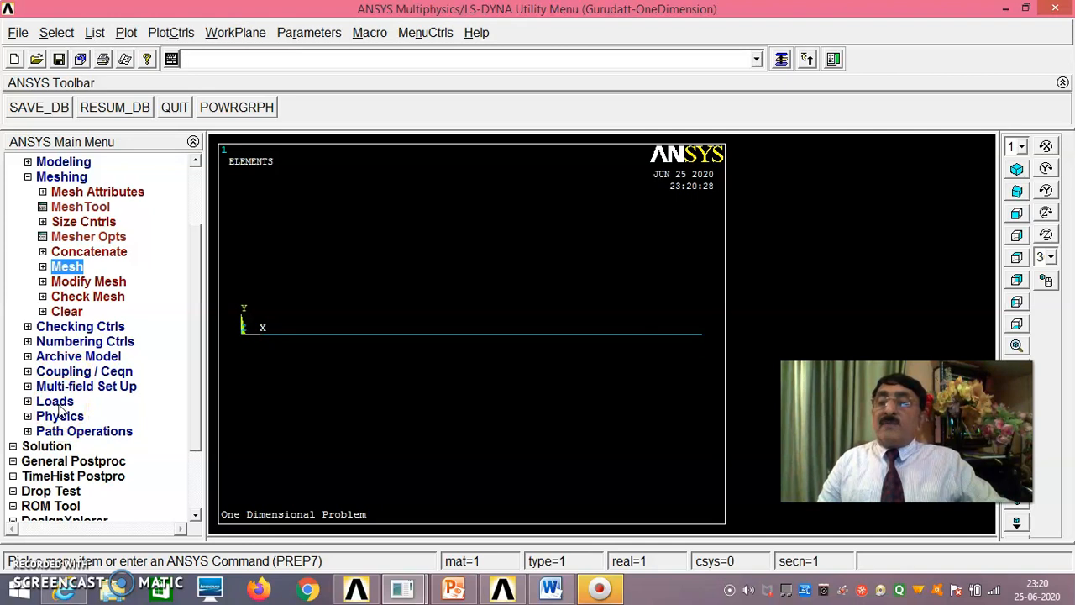
# - Apply a structural displacement constraint on keypoint 1 at the bar's origin, fixing All DOF as a constant value
pyautogui.click(55, 401)
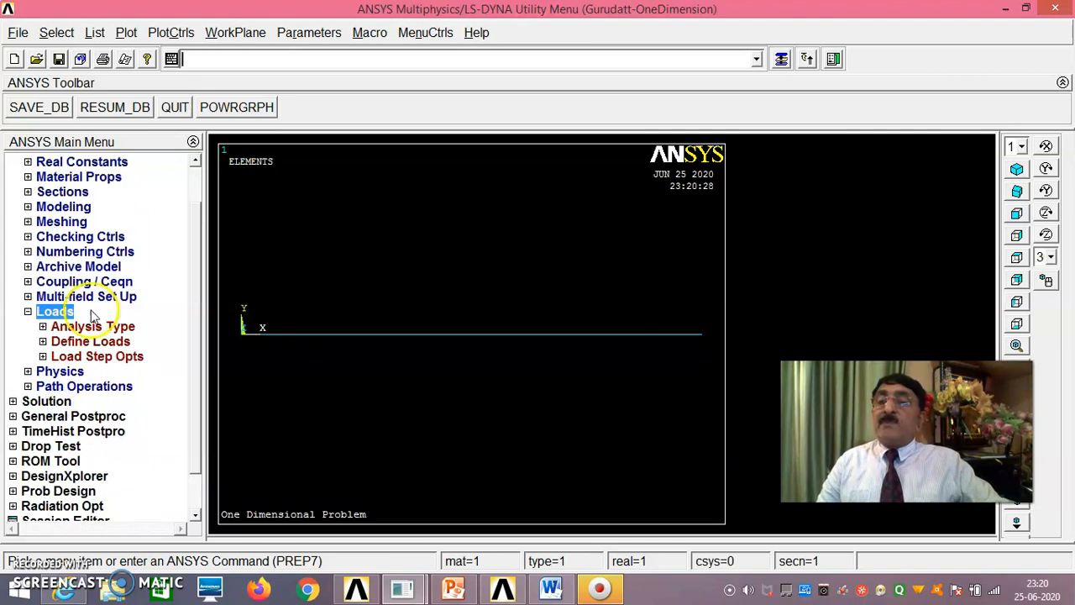
pyautogui.click(89, 343)
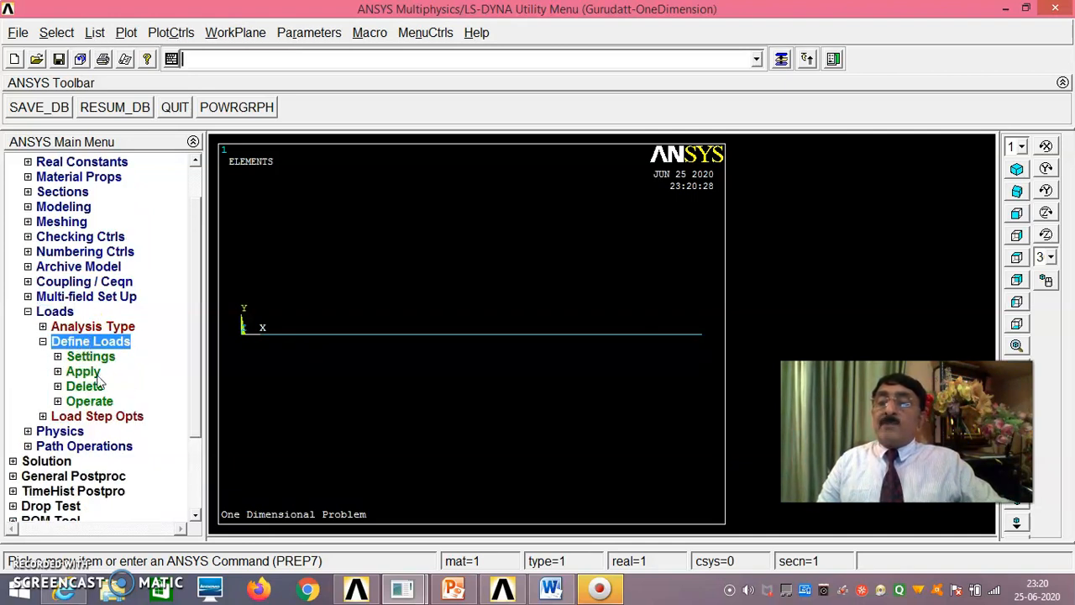
pyautogui.click(84, 372)
pyautogui.click(109, 386)
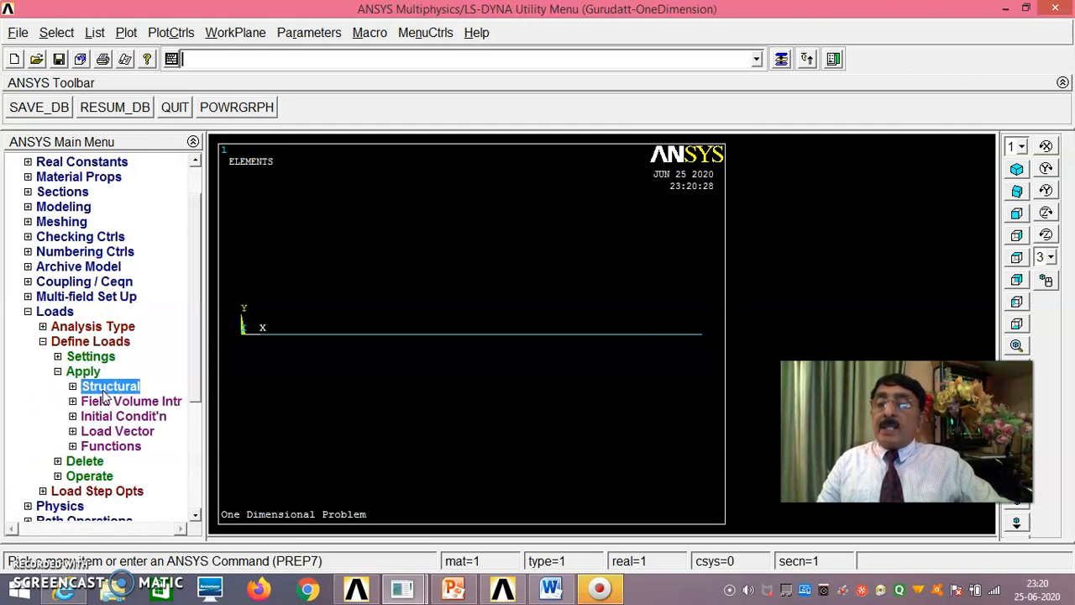
pyautogui.click(116, 402)
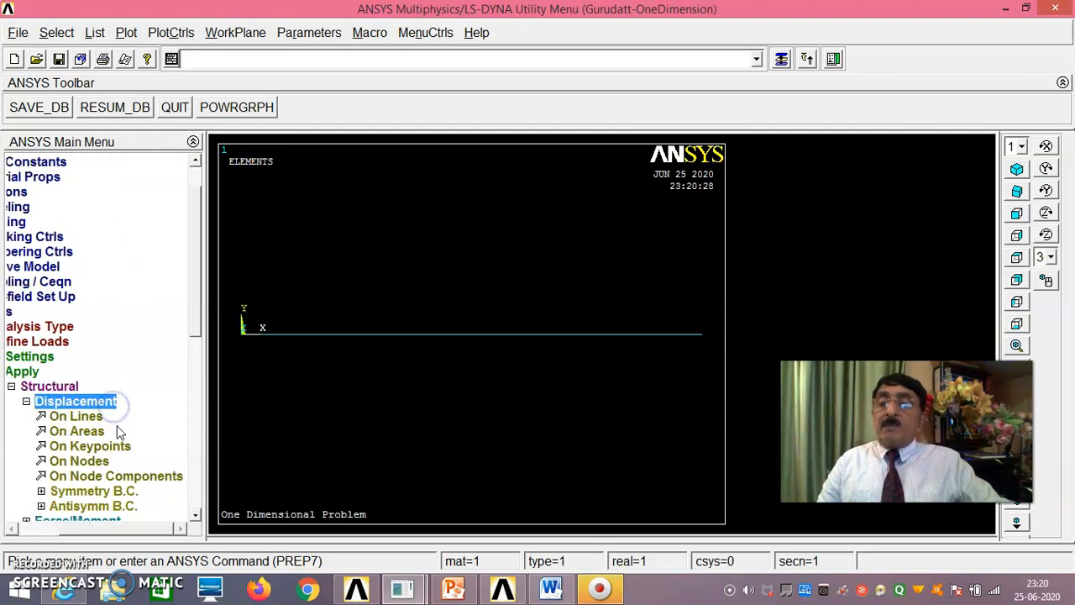
pyautogui.click(92, 446)
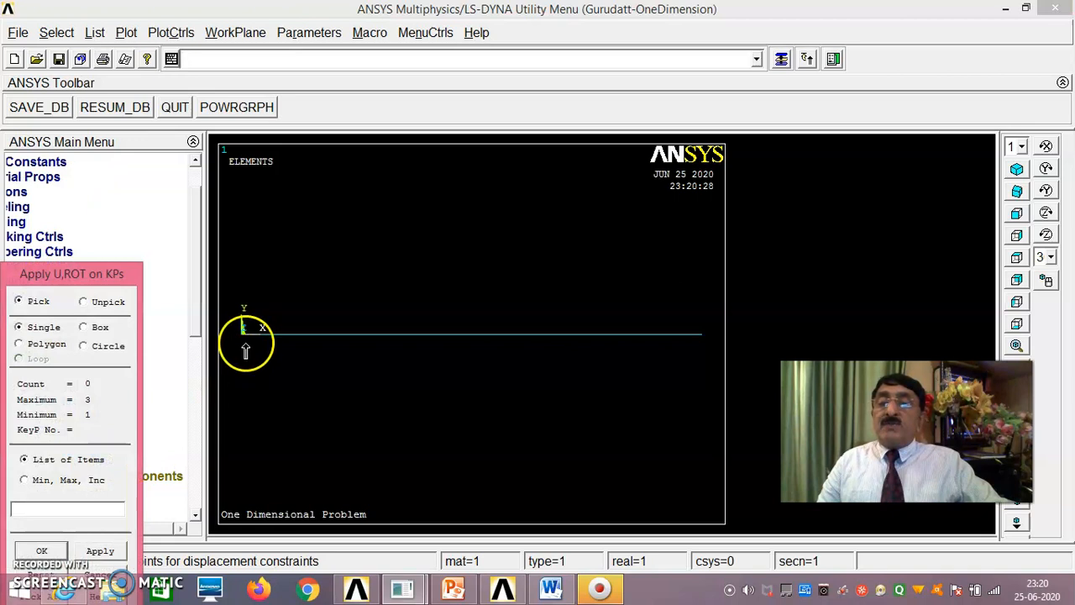
pyautogui.click(243, 336)
pyautogui.moveTo(137, 272); pyautogui.dragTo(206, 159)
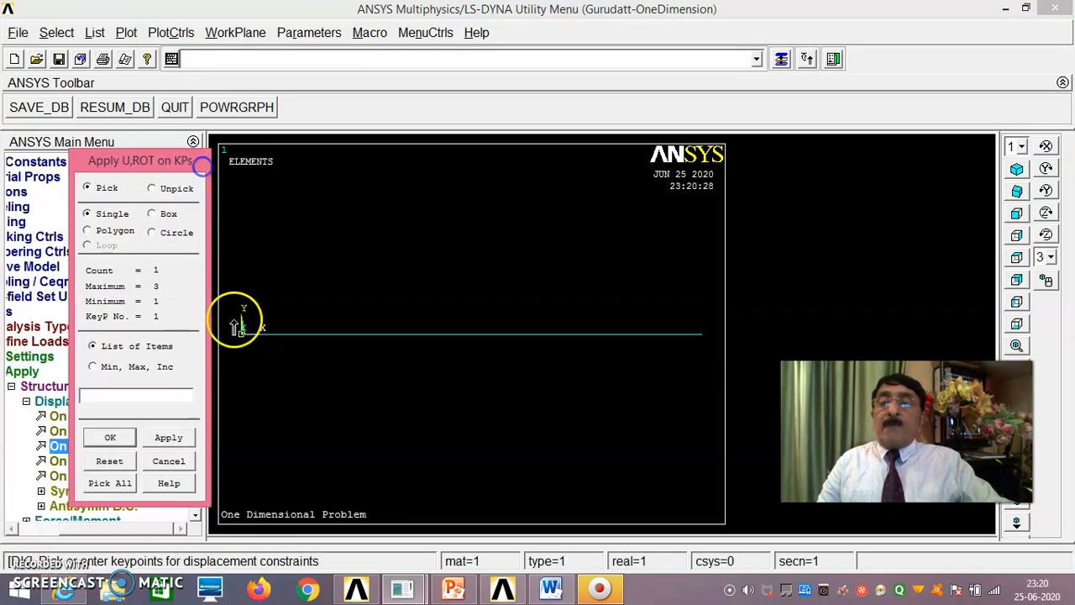
pyautogui.click(111, 436)
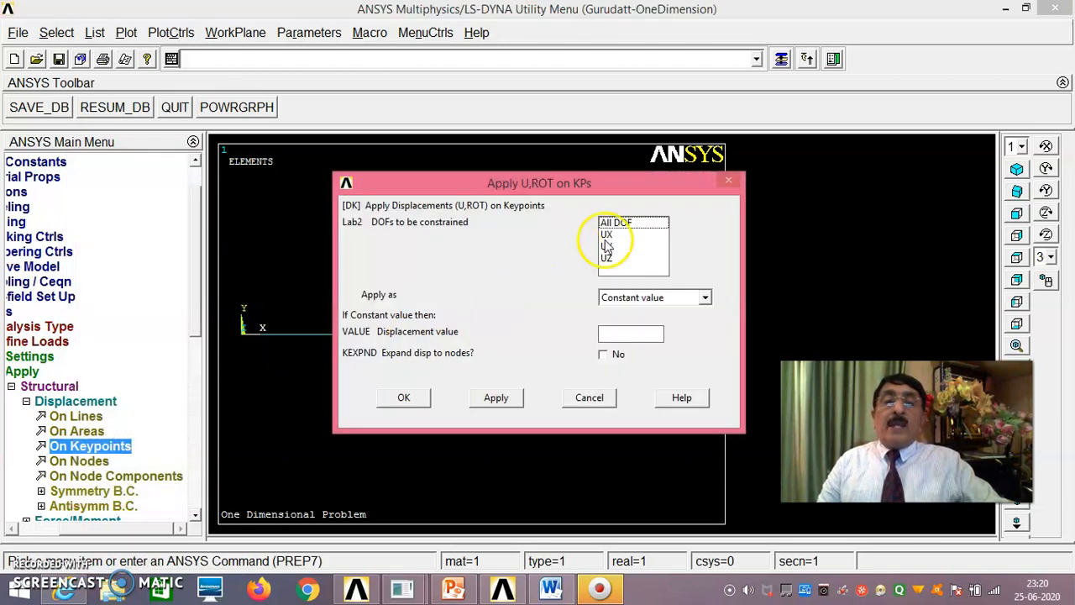
pyautogui.click(611, 221)
pyautogui.click(607, 334)
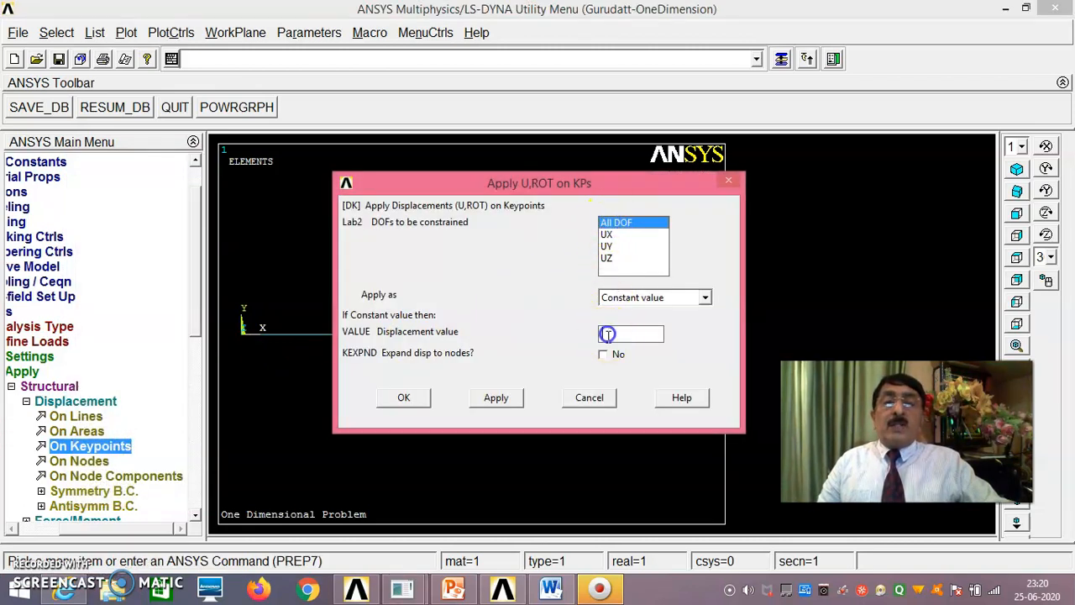
pyautogui.click(424, 400)
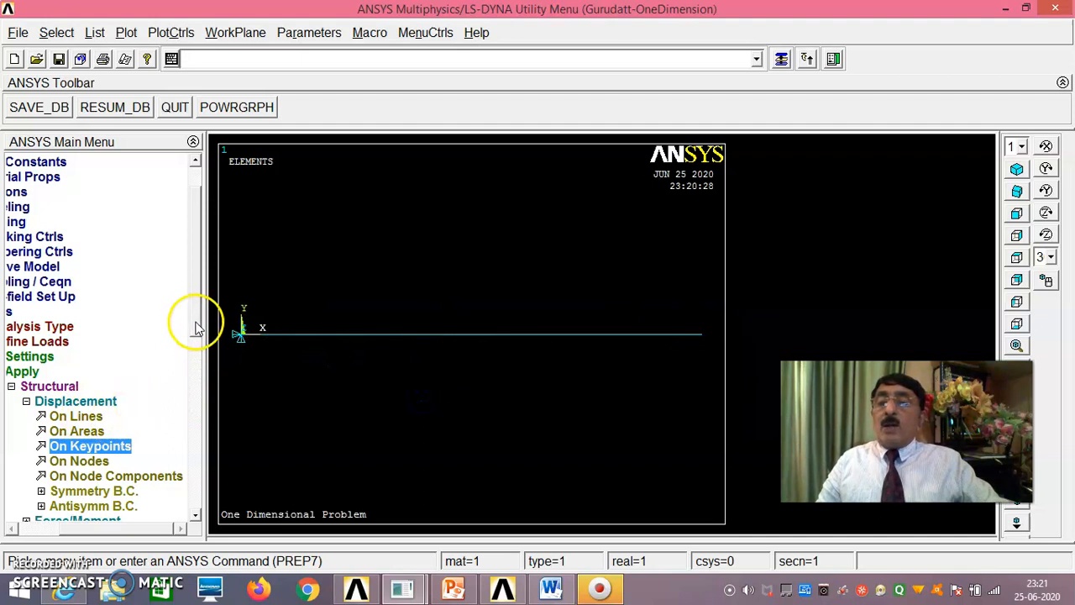
# - Switch to the PowerPoint presentation to check the applied load in the Problem-1 bar diagram, and return to ANSYS
pyautogui.scroll(-3, 195, 352)
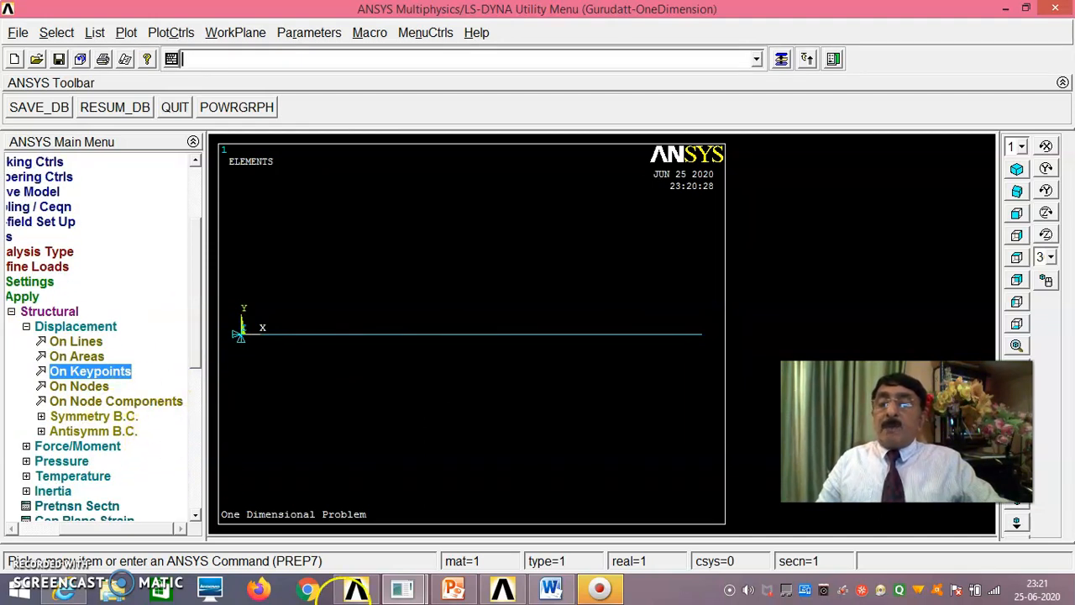
pyautogui.moveTo(454, 588)
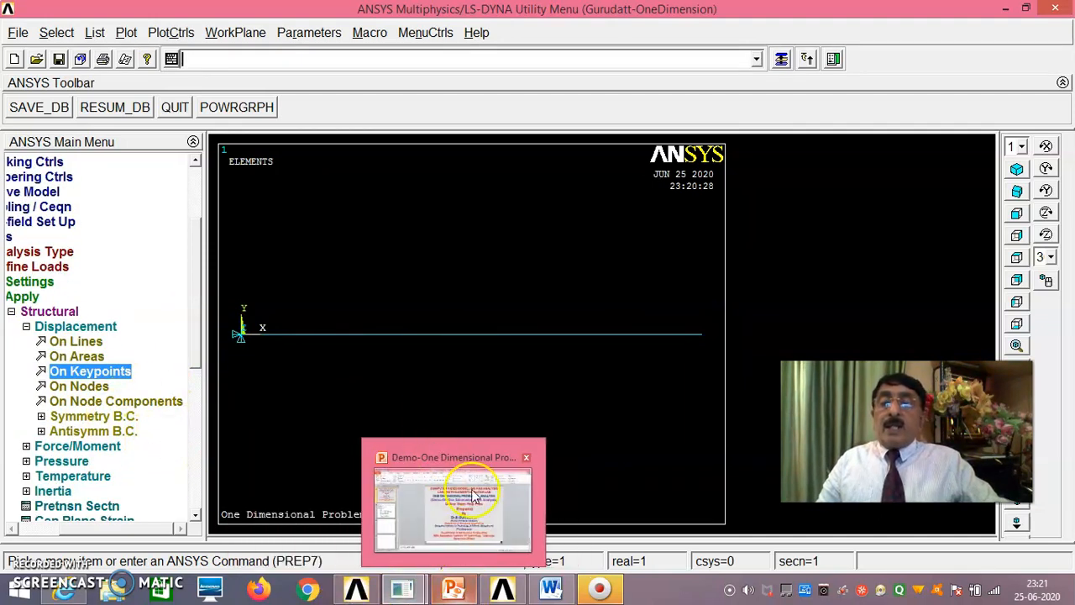
pyautogui.click(459, 535)
pyautogui.click(94, 307)
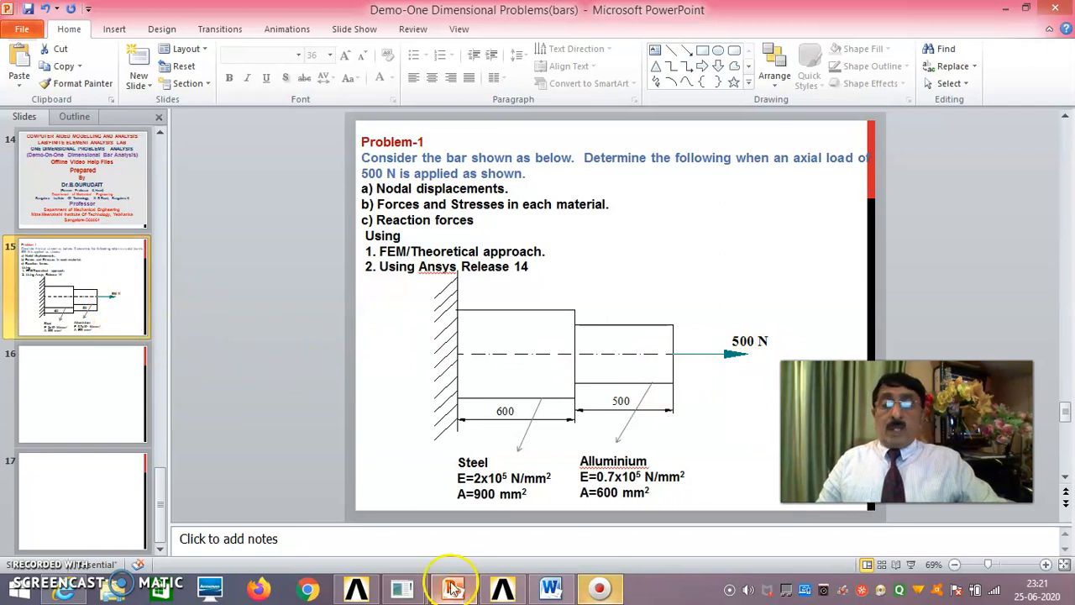
pyautogui.moveTo(412, 592)
pyautogui.click(456, 528)
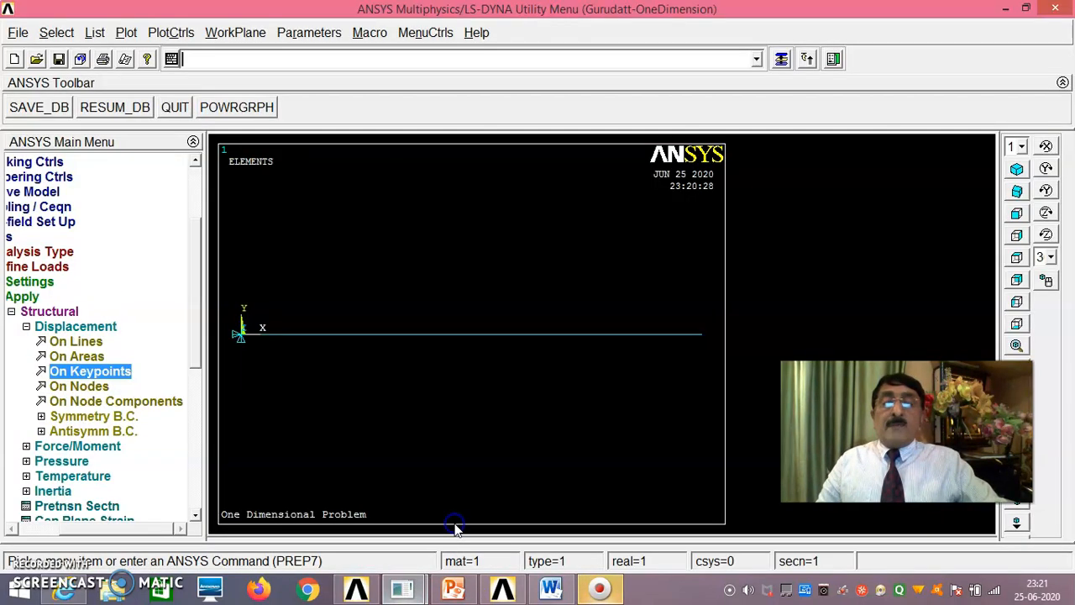
# - Apply a structural force of constant value 500 in the FX direction on keypoint 3 at the bar's free end
pyautogui.click(108, 446)
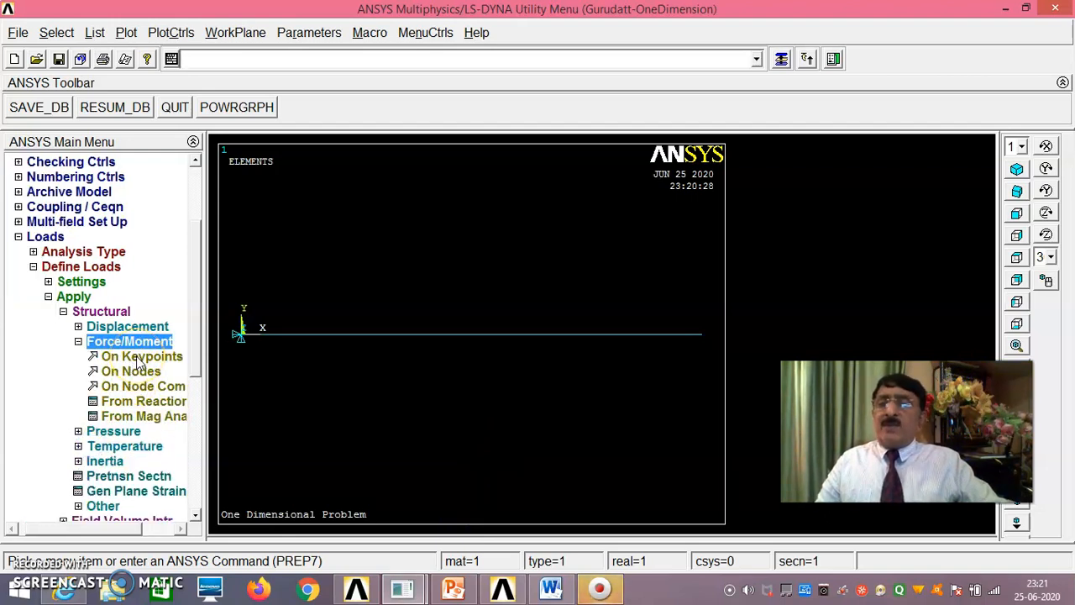
pyautogui.click(139, 357)
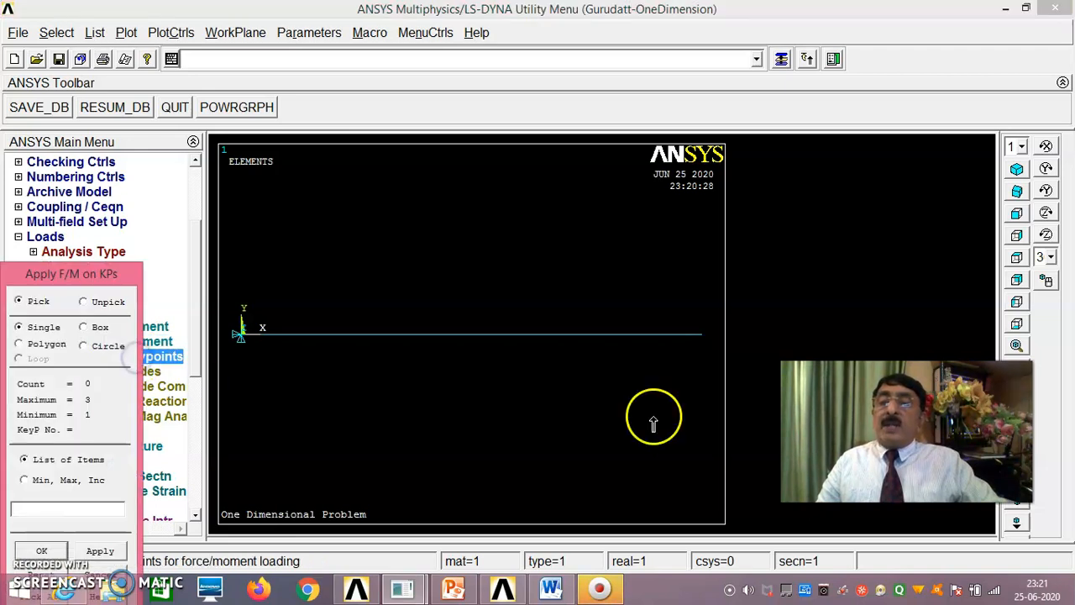
pyautogui.click(702, 346)
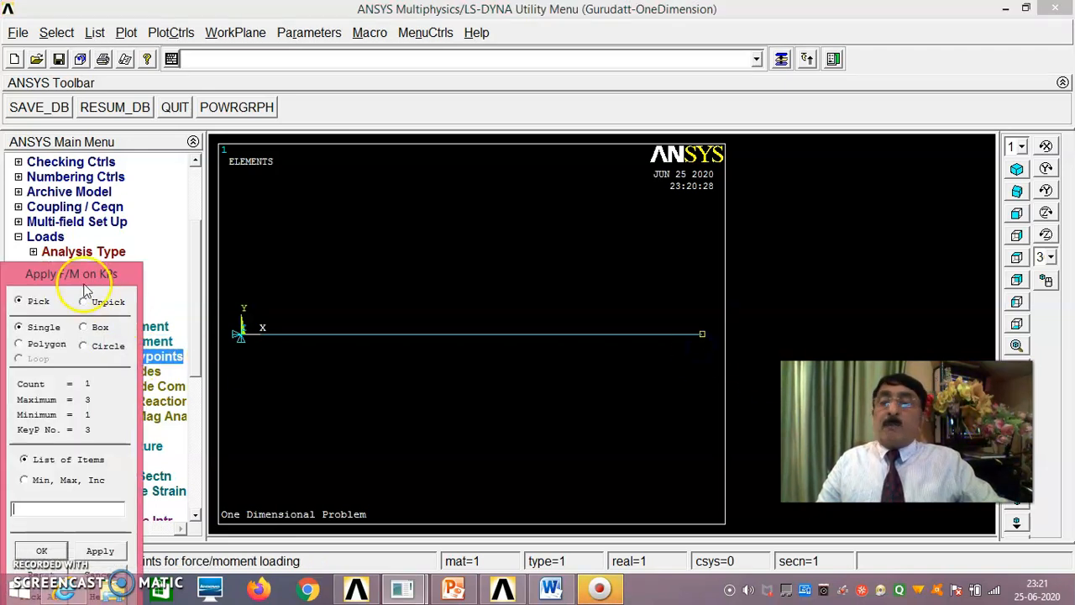
pyautogui.moveTo(83, 275); pyautogui.dragTo(163, 197)
pyautogui.click(121, 472)
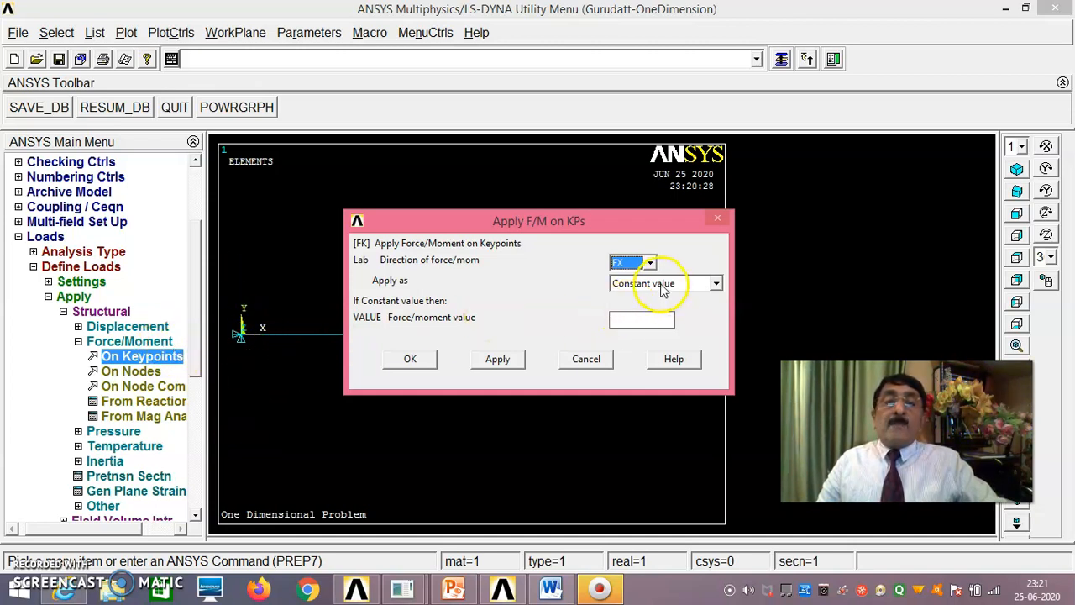
pyautogui.click(640, 321)
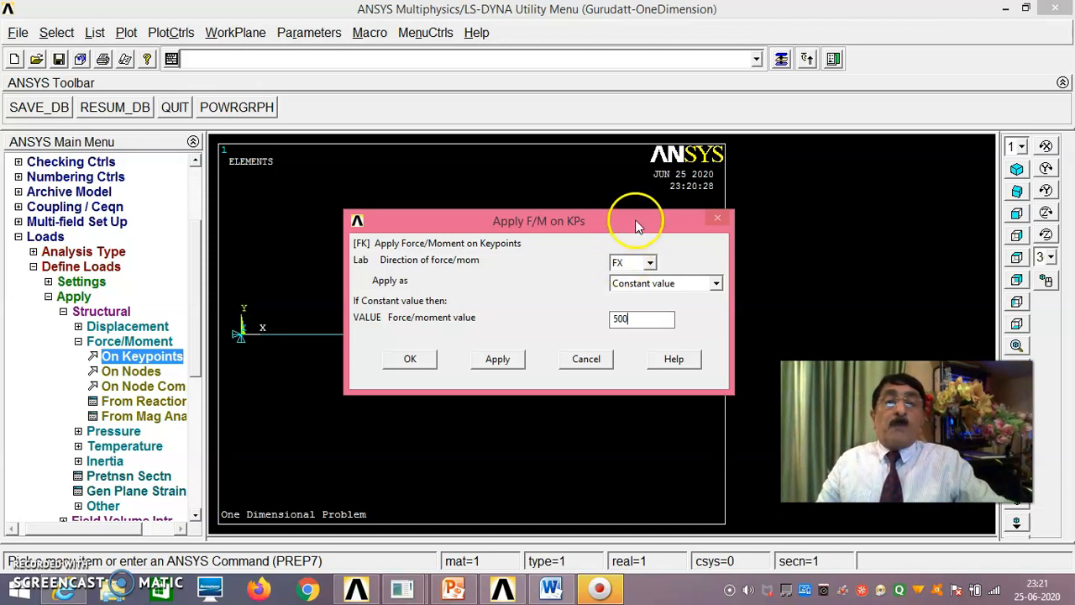
pyautogui.moveTo(635, 219); pyautogui.dragTo(655, 221)
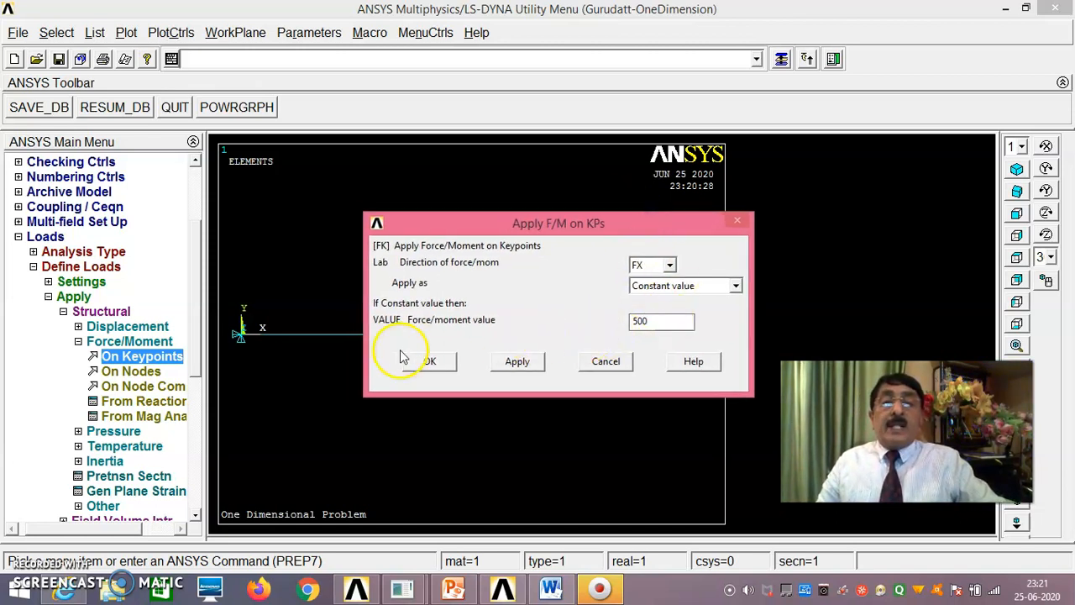
pyautogui.moveTo(617, 225); pyautogui.dragTo(566, 375)
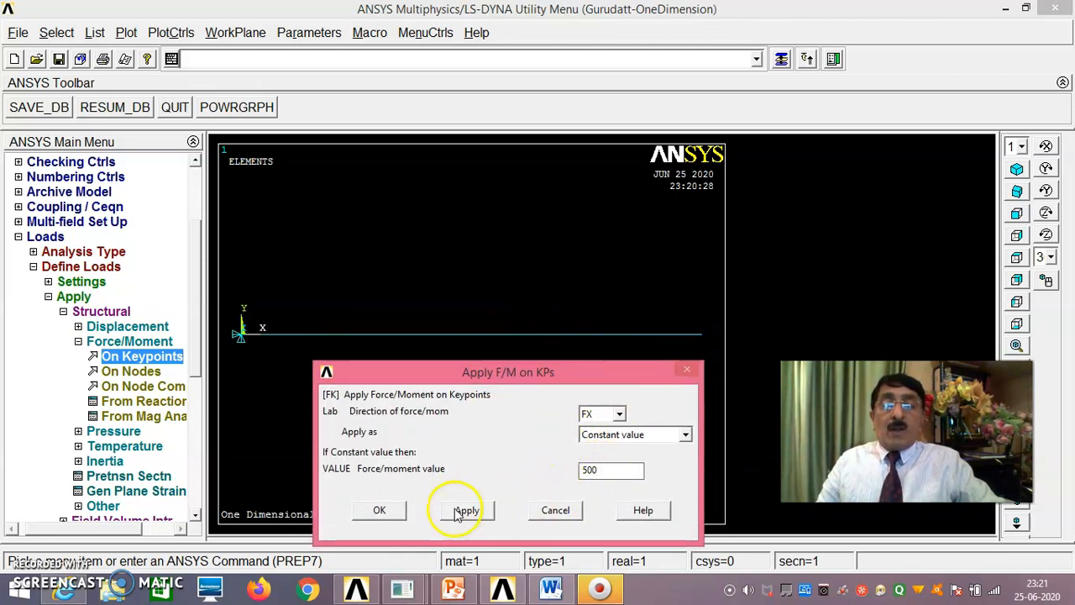
pyautogui.click(380, 510)
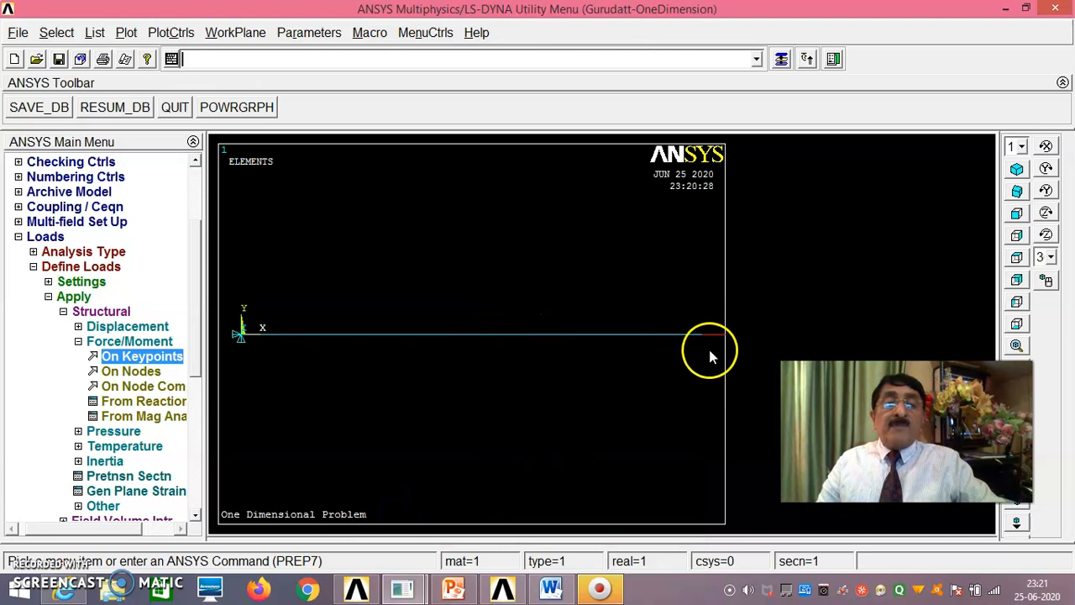
pyautogui.scroll(3, 626, 379)
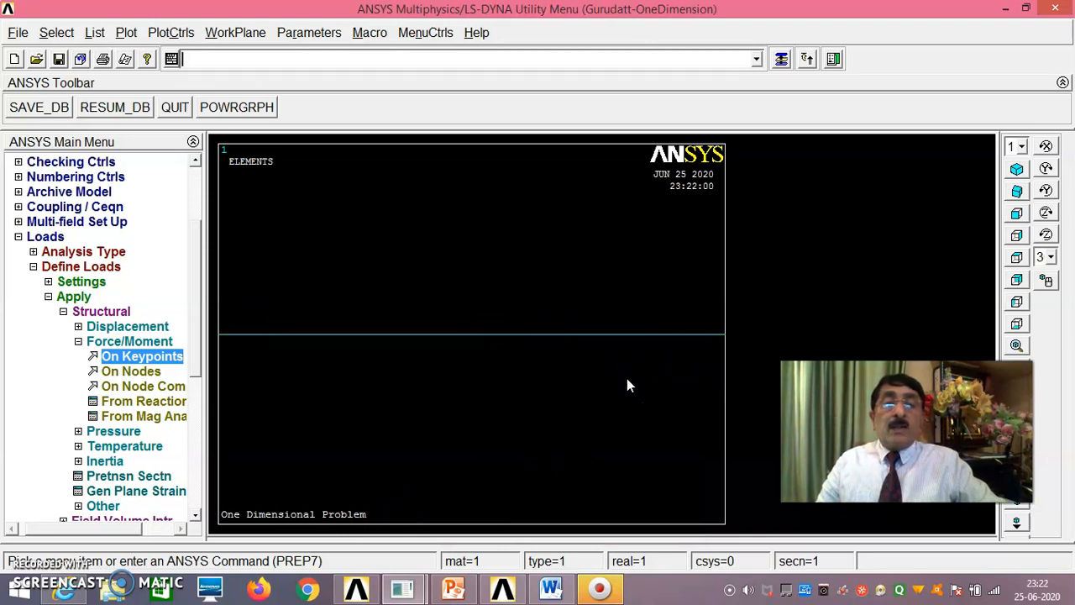
pyautogui.scroll(-2, 627, 379)
pyautogui.scroll(-1, 627, 386)
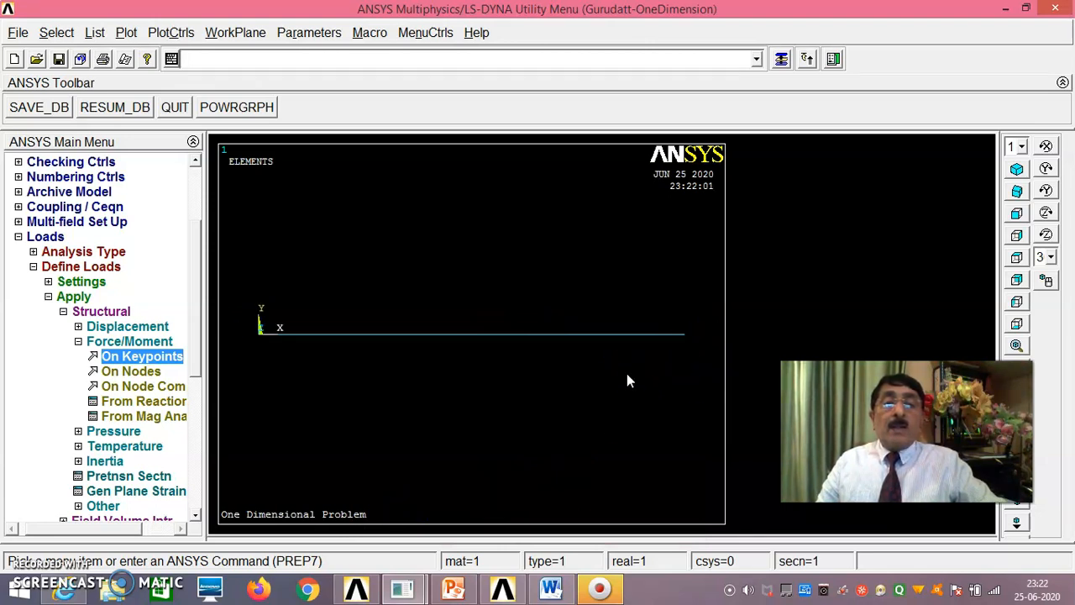
# - Display the model as a multi-plot to check the support and load symbols, and return to the element plot
pyautogui.click(126, 32)
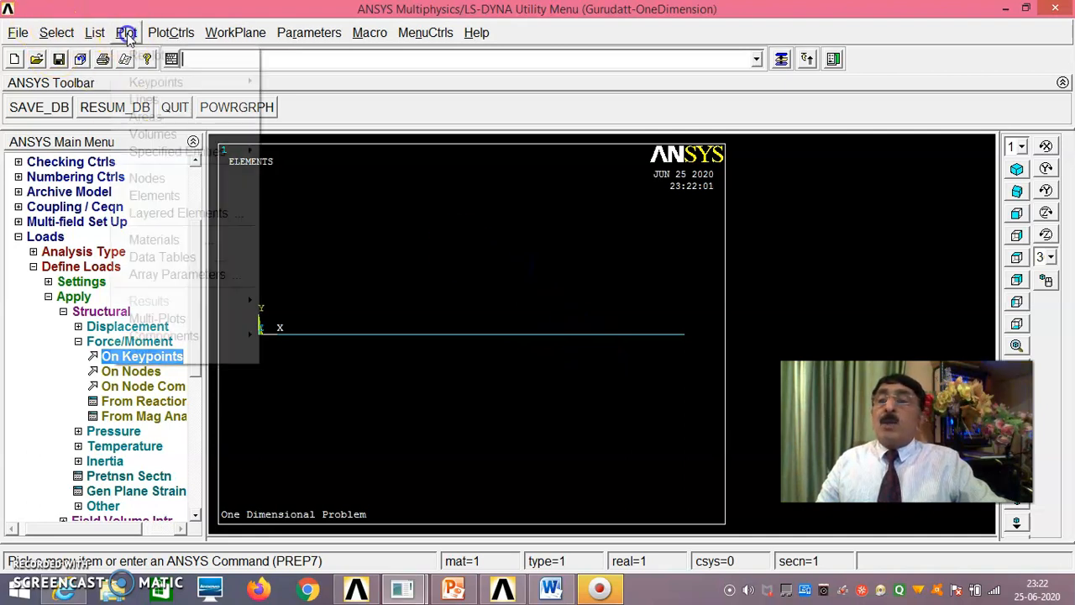
pyautogui.click(192, 317)
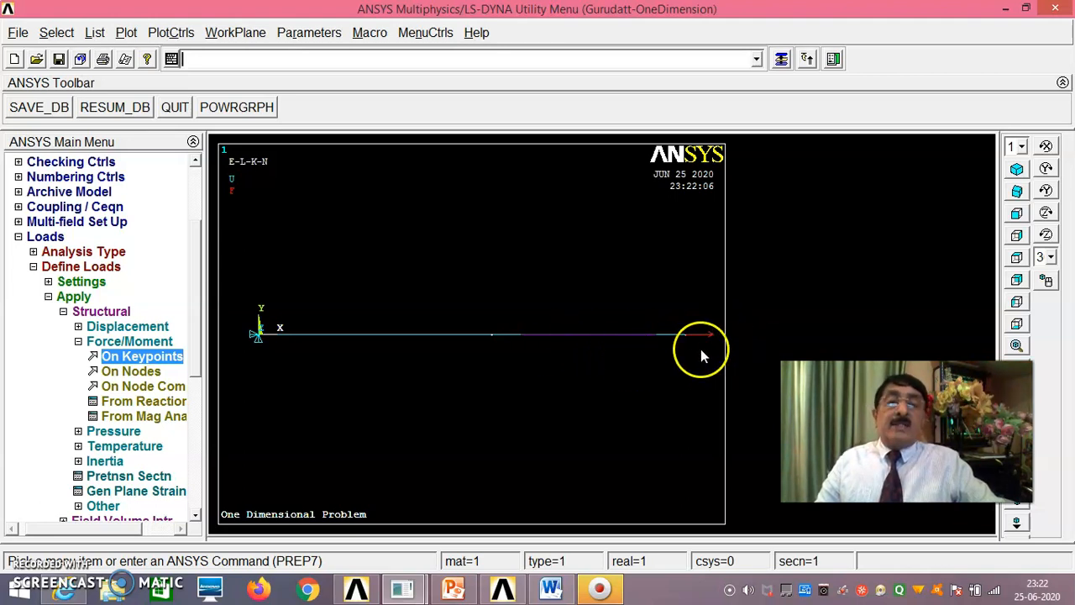
pyautogui.click(126, 32)
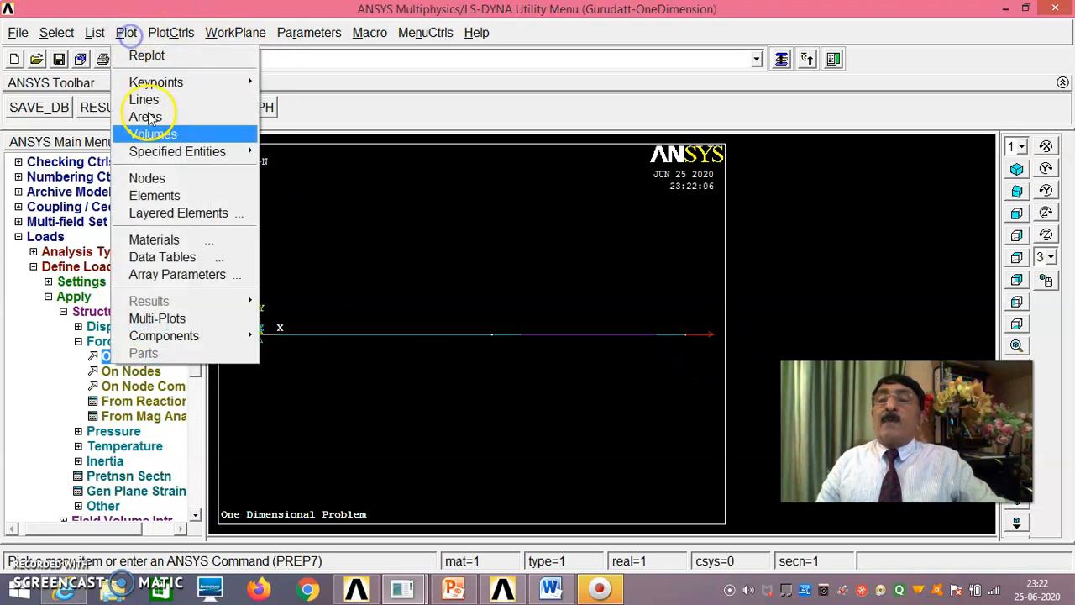
pyautogui.click(172, 196)
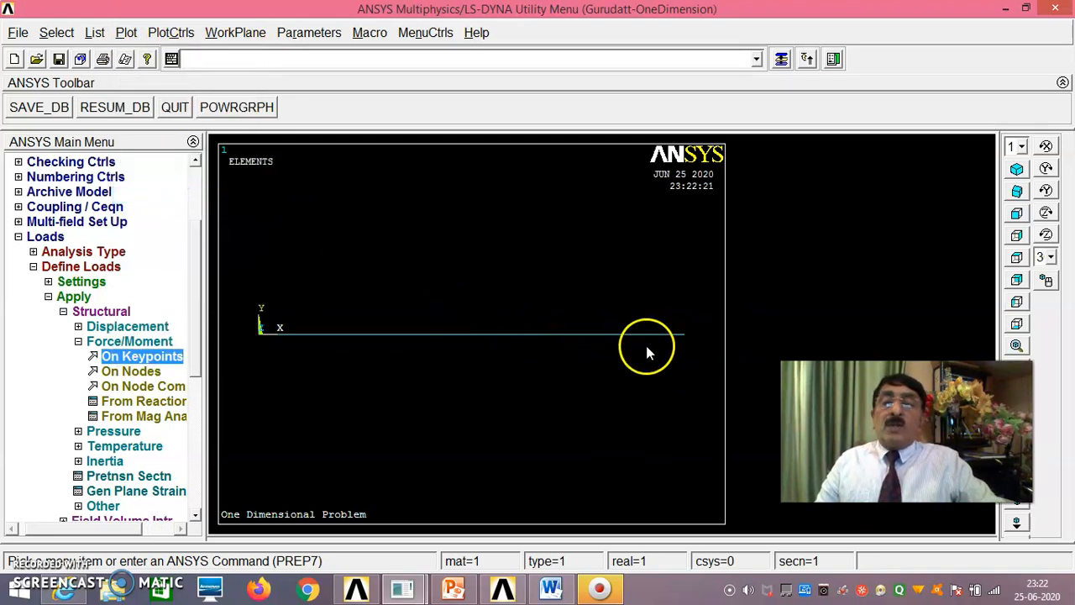
# - Solve the current load step of the bar model in the Solution processor and close the solution note and status listing
pyautogui.click(47, 298)
pyautogui.click(48, 391)
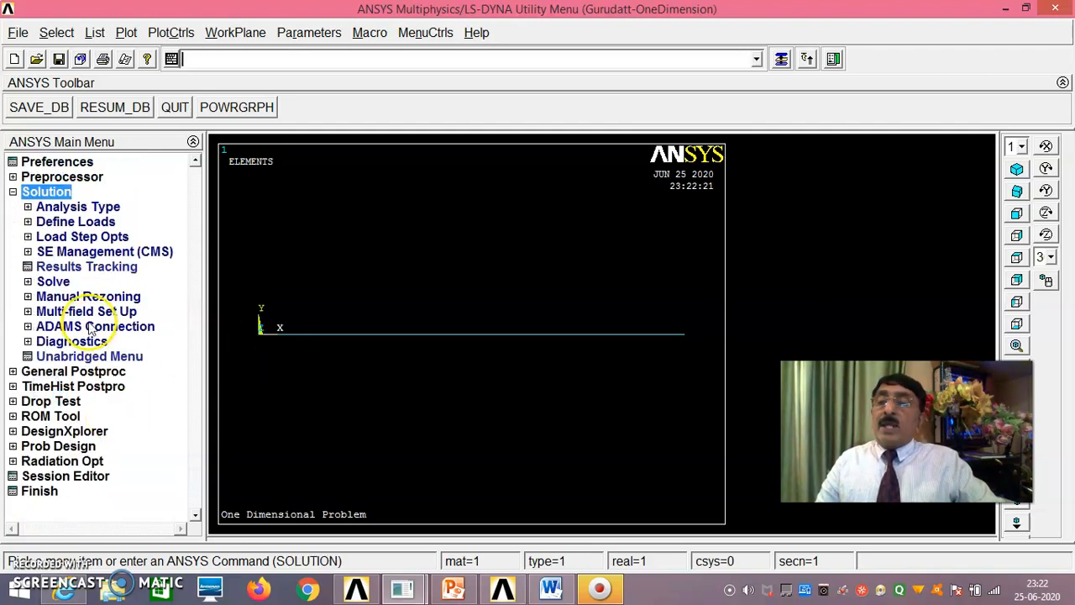
pyautogui.click(55, 283)
pyautogui.click(84, 298)
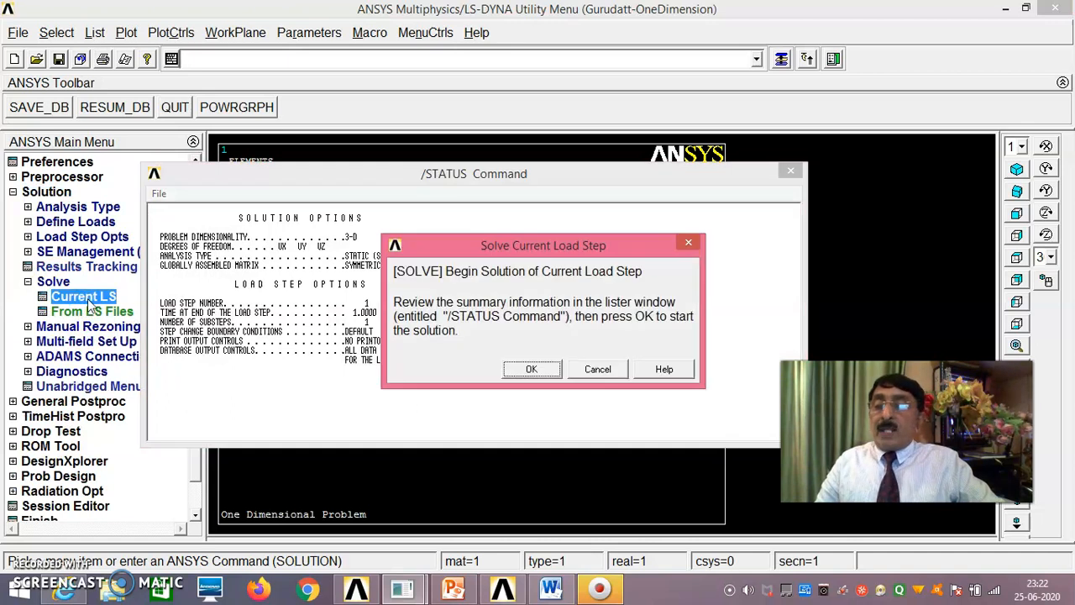
pyautogui.click(531, 371)
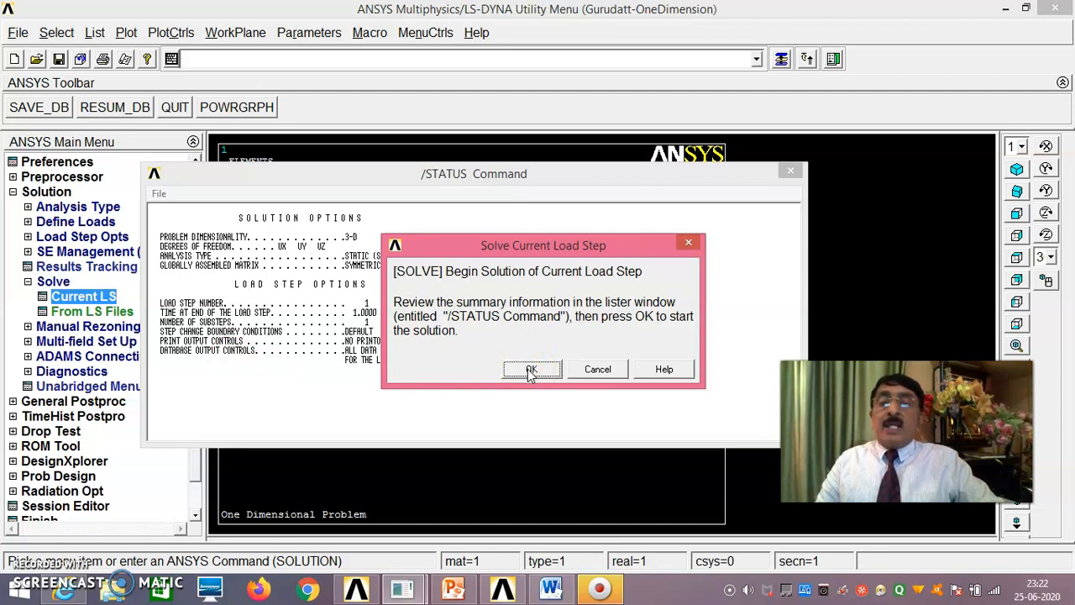
pyautogui.click(531, 371)
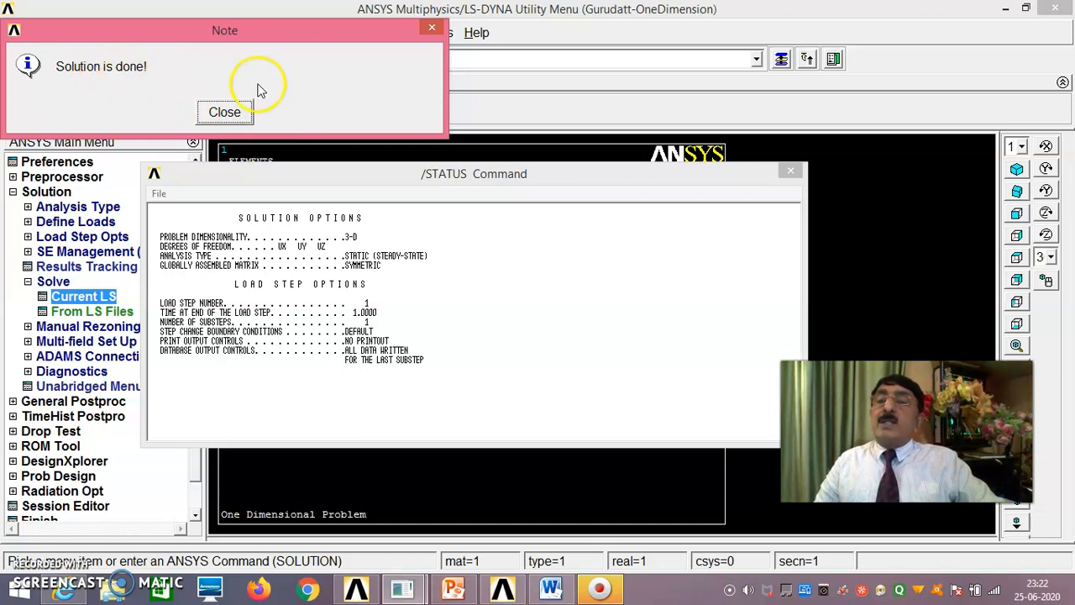
pyautogui.click(225, 112)
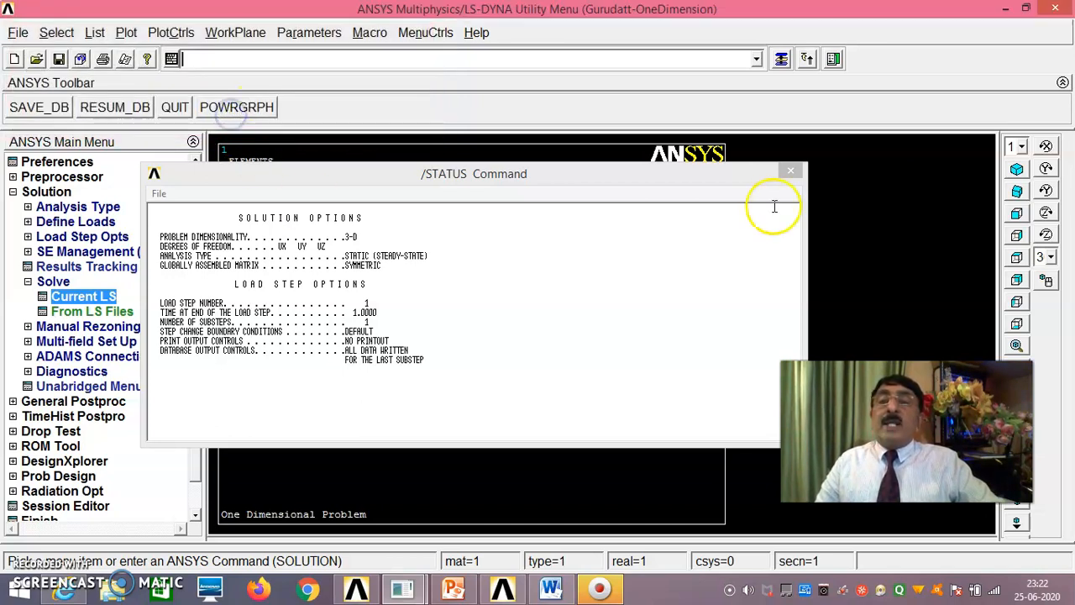
pyautogui.click(790, 174)
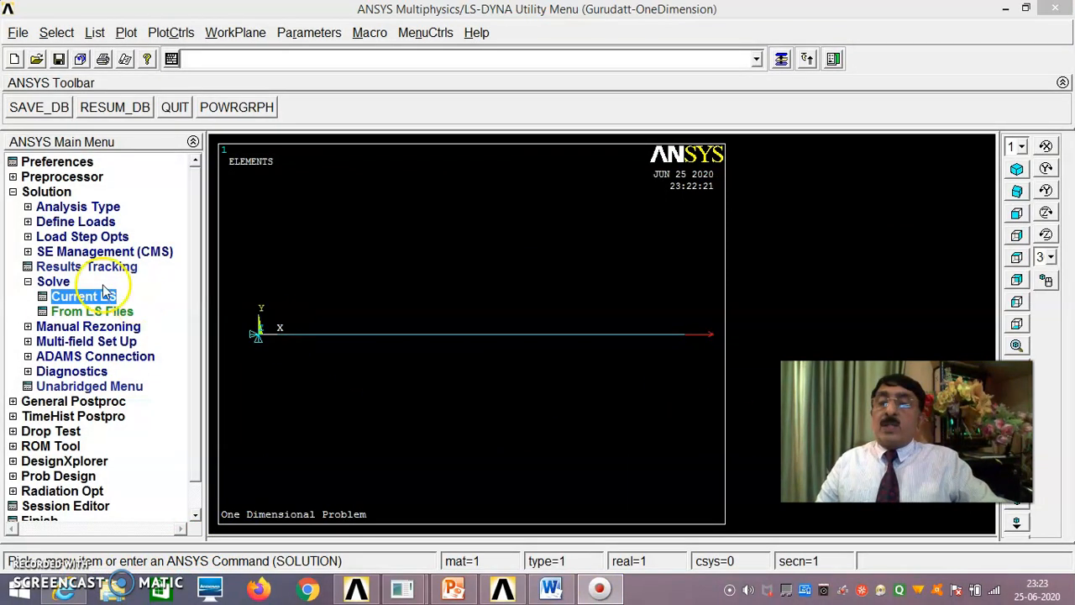
pyautogui.click(28, 281)
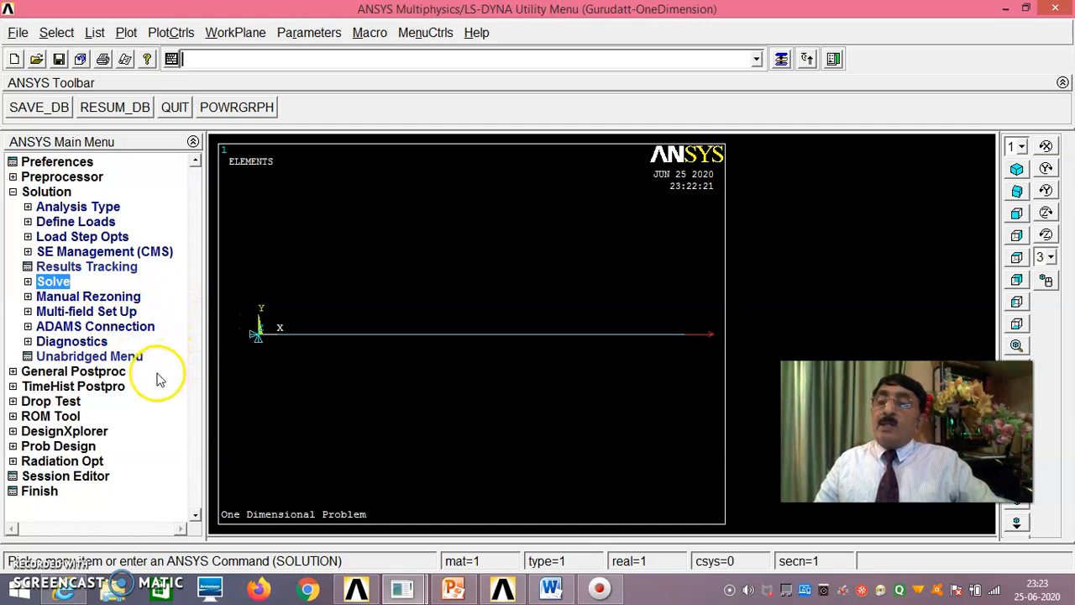
# - List the reaction solution for all items in the General Postprocessor, examine the reaction force at node 1, and close the listing
pyautogui.click(84, 372)
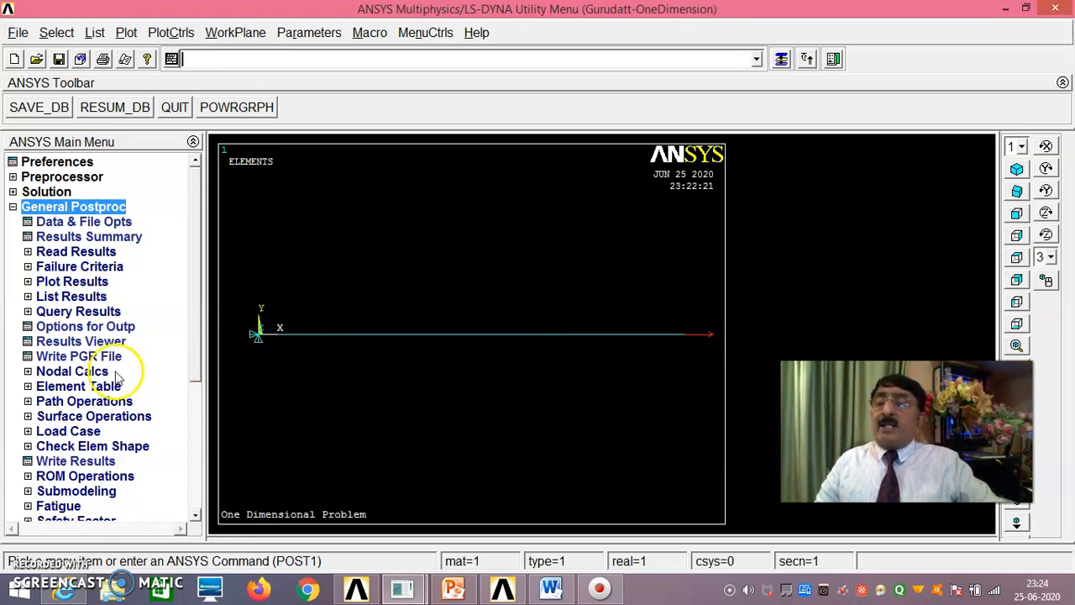
pyautogui.click(80, 298)
pyautogui.click(124, 435)
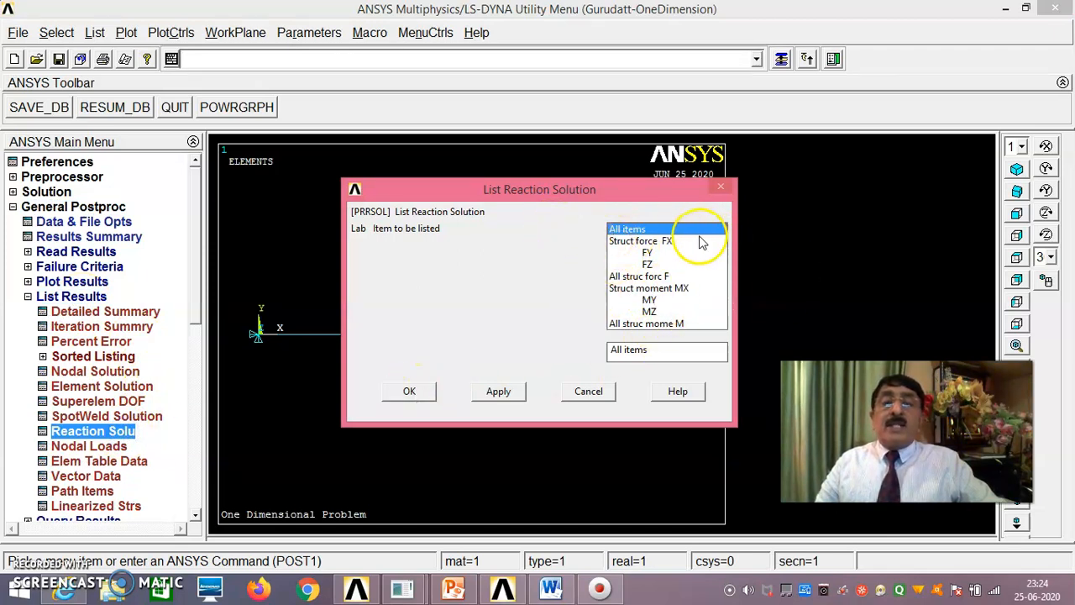
pyautogui.click(409, 391)
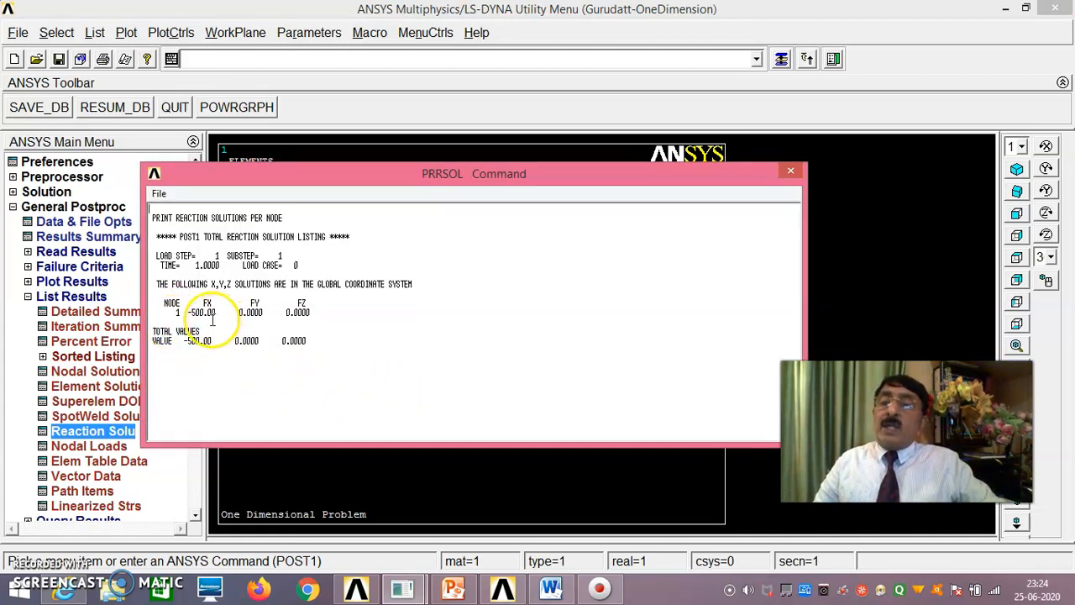
pyautogui.moveTo(529, 181); pyautogui.dragTo(709, 37)
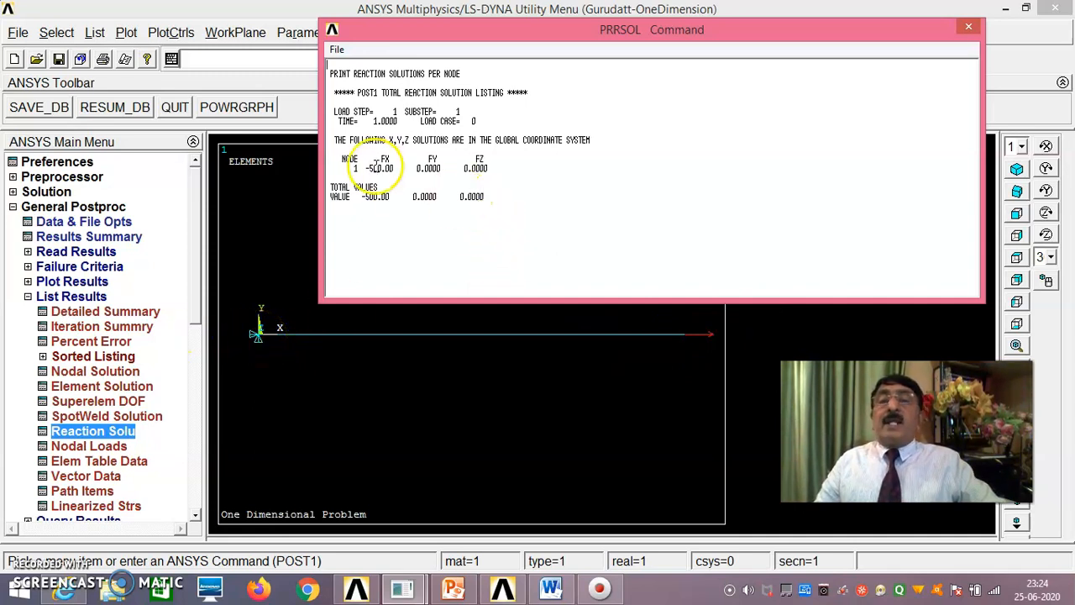
pyautogui.click(968, 30)
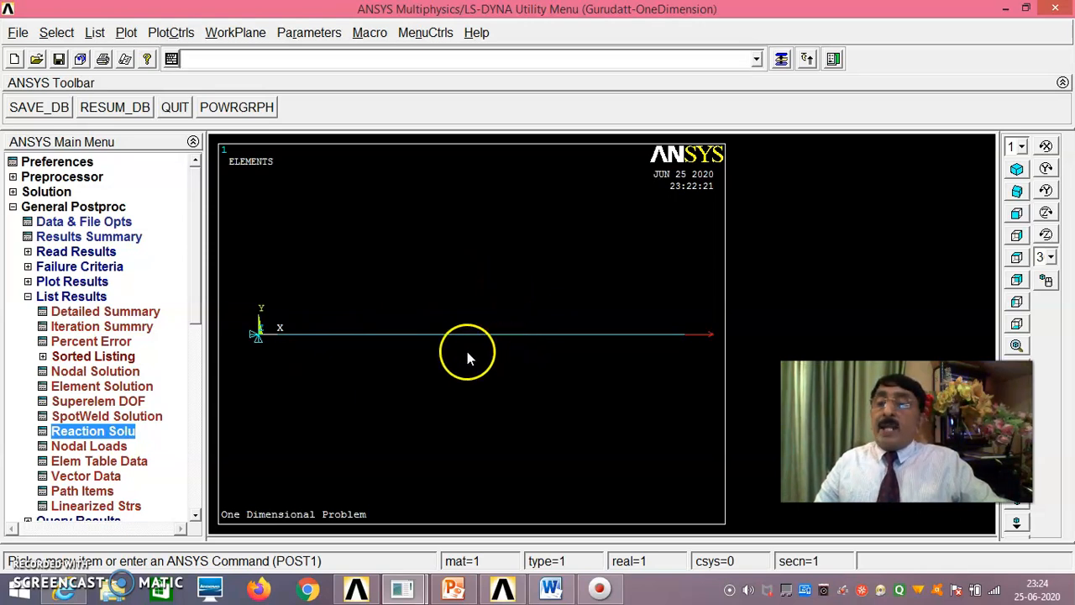
# - List the nodal DOF solution for the displacement vector sum and move the listing clear of the bar plot
pyautogui.click(98, 372)
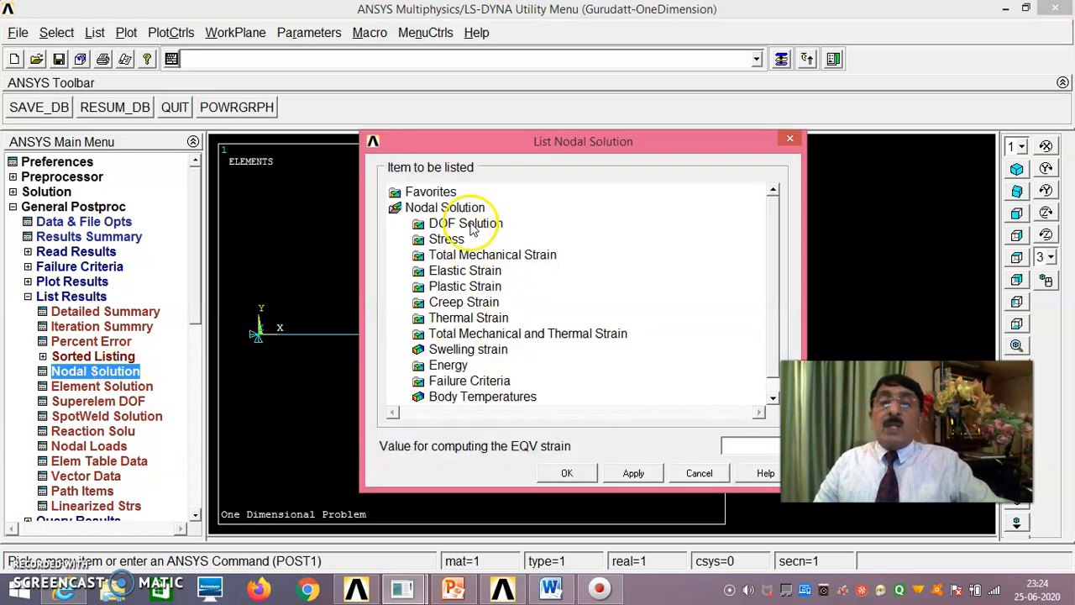
pyautogui.click(467, 224)
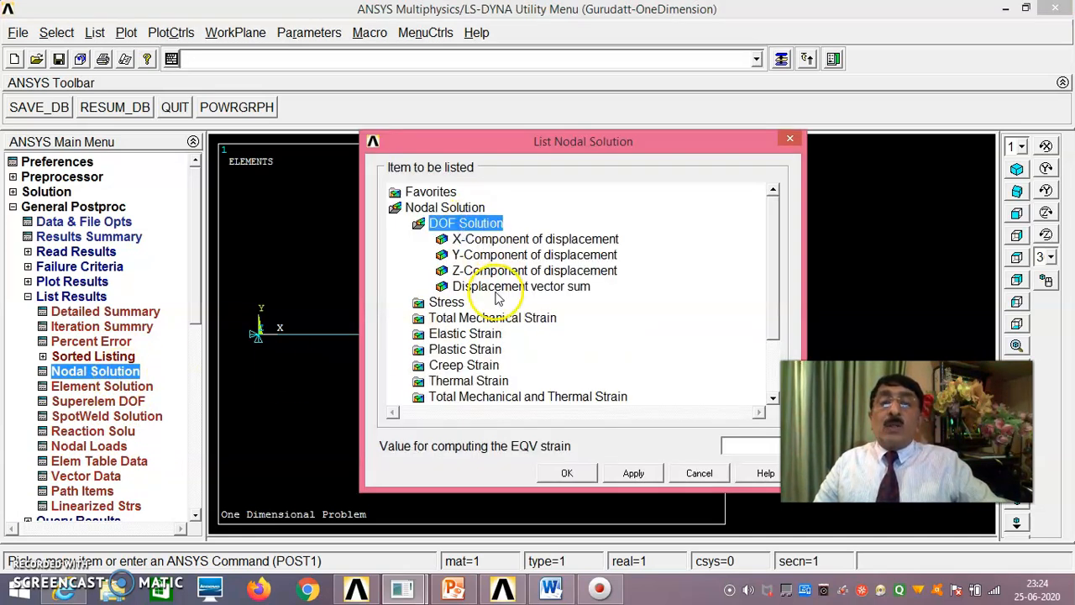
pyautogui.click(497, 289)
pyautogui.click(567, 473)
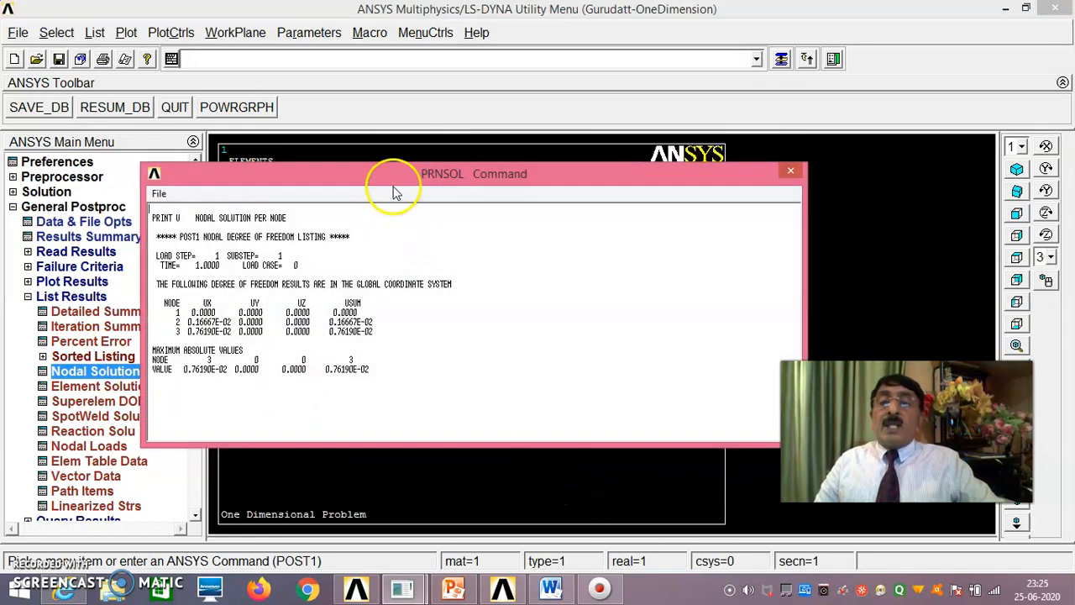
pyautogui.moveTo(392, 177); pyautogui.dragTo(772, 29)
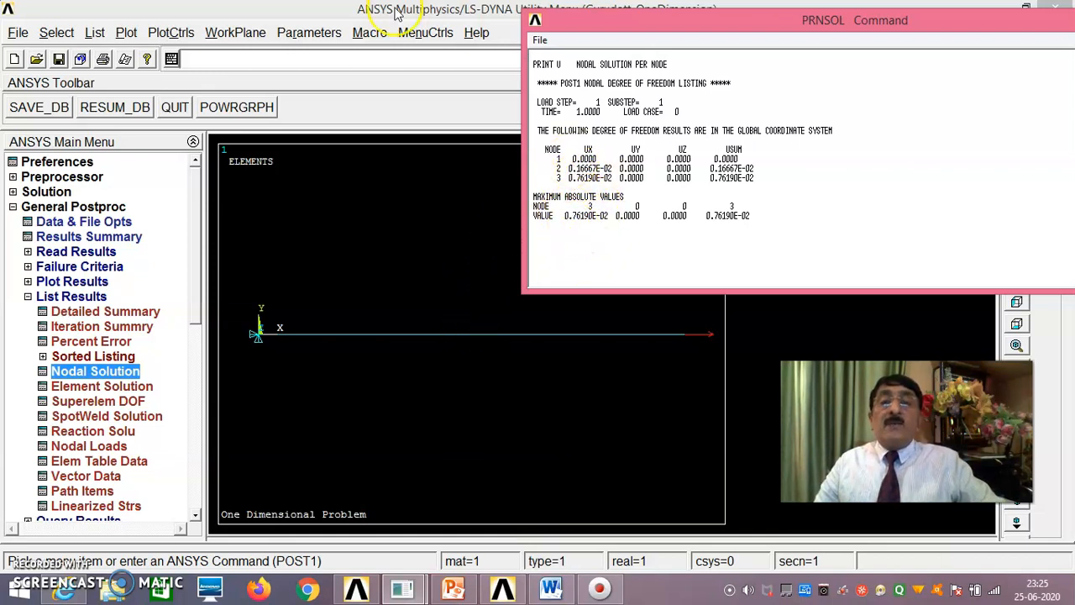
# - Turn on node numbers in the plot numbering controls and replot the bar
pyautogui.click(128, 38)
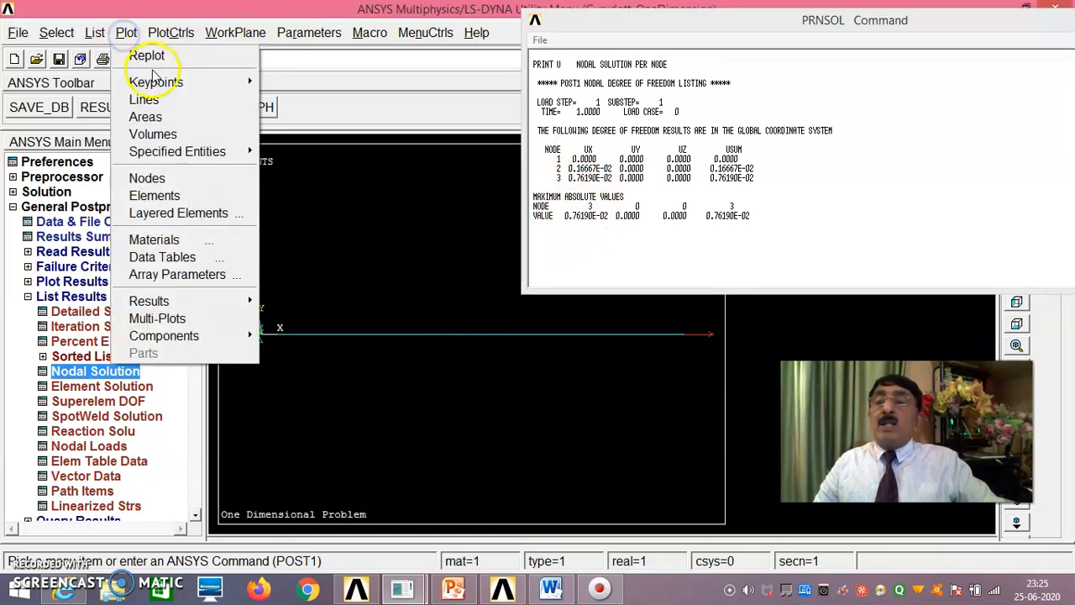
pyautogui.click(172, 33)
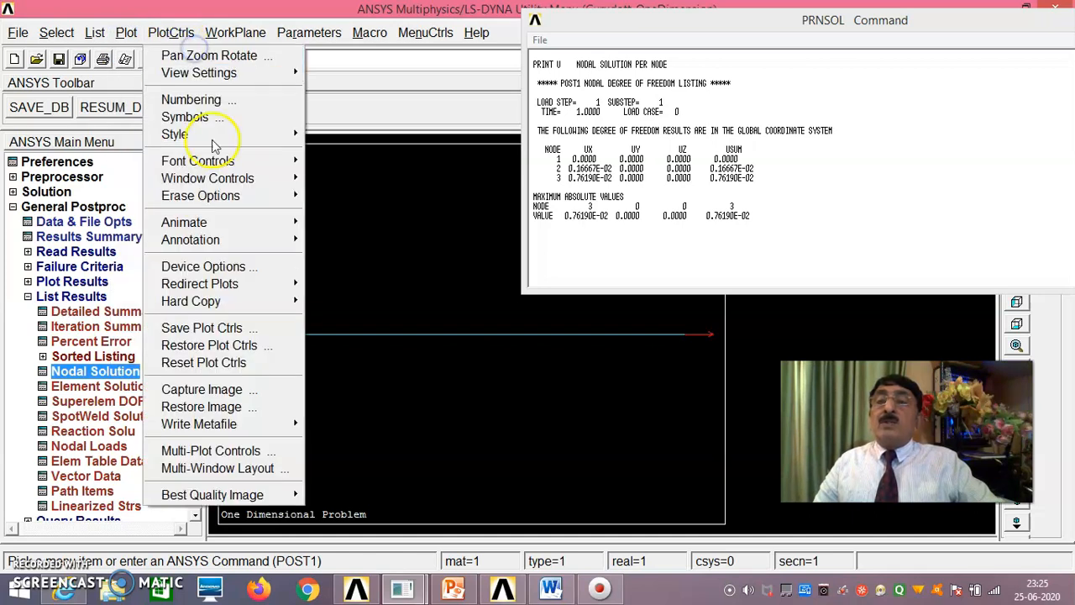
pyautogui.click(193, 100)
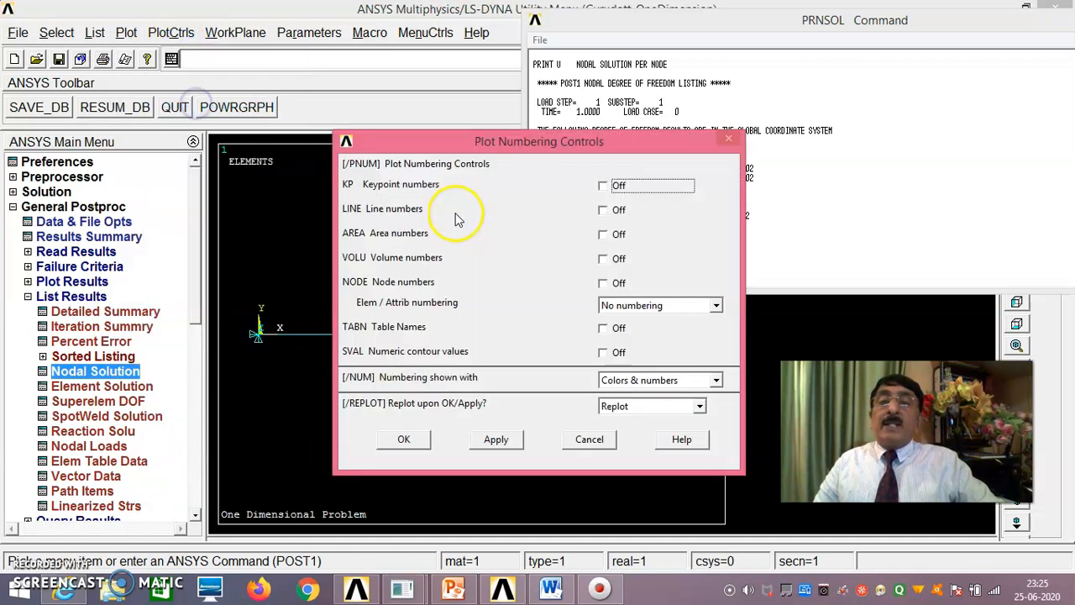
pyautogui.click(604, 284)
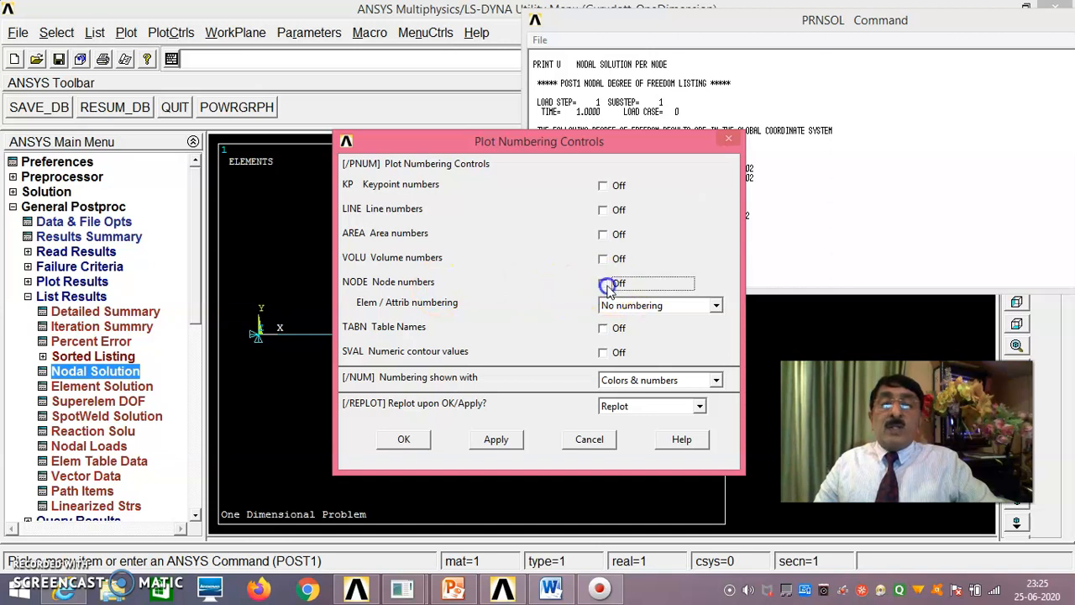
pyautogui.click(404, 442)
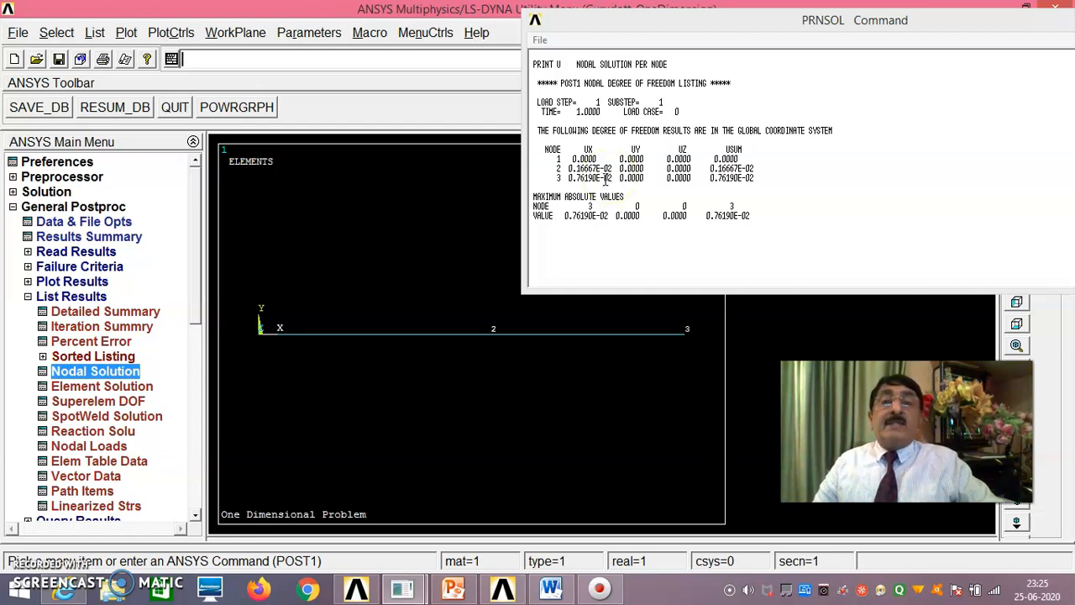
# - Switch to the PowerPoint presentation, find the hand-calculated nodal displacements U2 and U3 on slide 7, and return to the ANSYS listing
pyautogui.click(453, 592)
pyautogui.scroll(5, 84, 386)
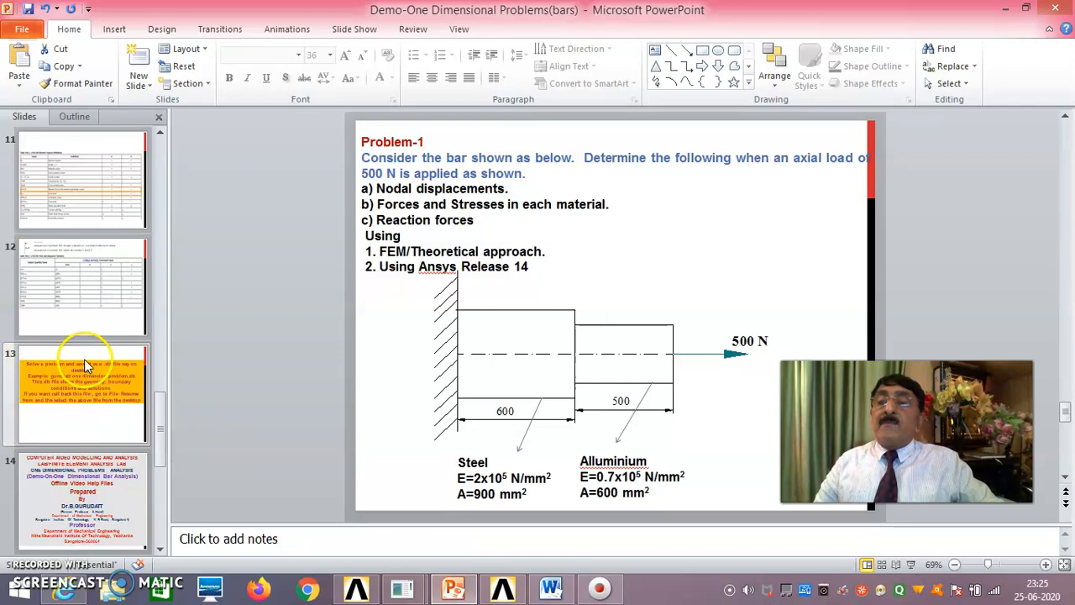
pyautogui.scroll(7, 84, 366)
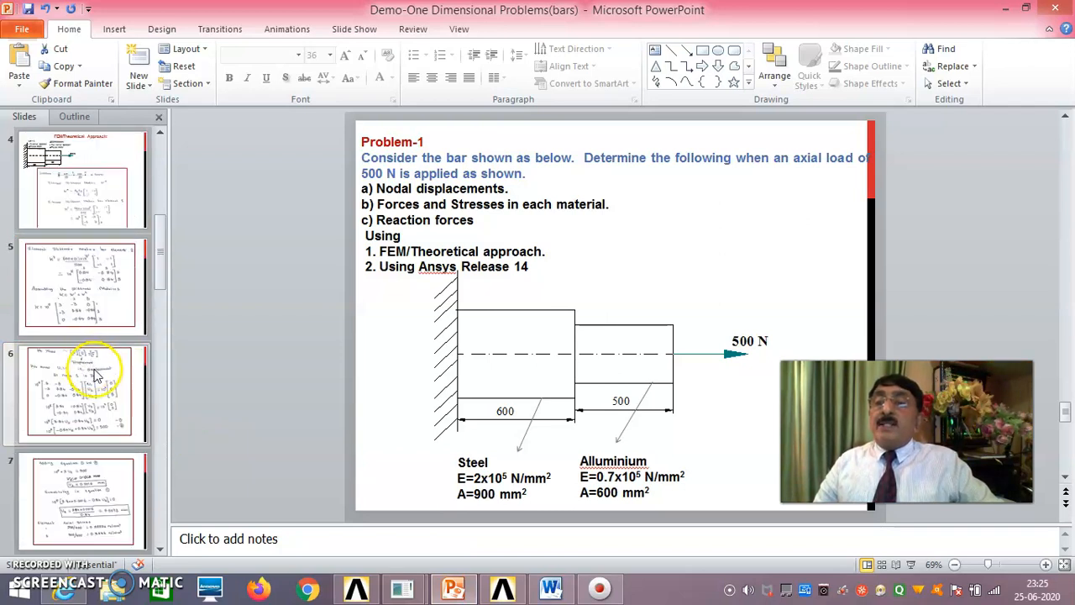
pyautogui.scroll(-2, 95, 375)
pyautogui.click(95, 294)
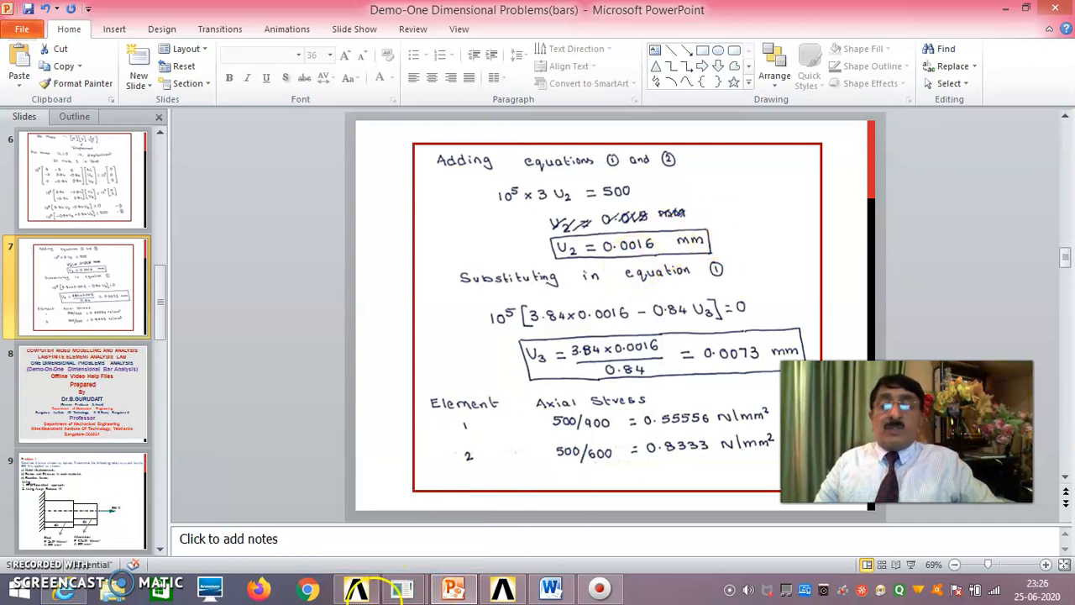
pyautogui.moveTo(401, 590)
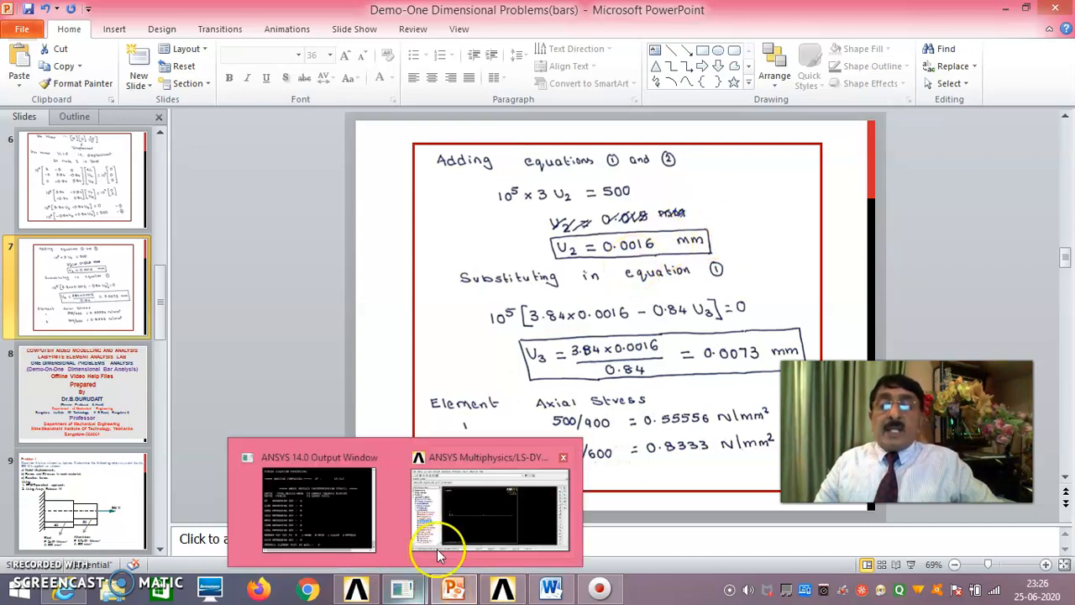
pyautogui.click(468, 505)
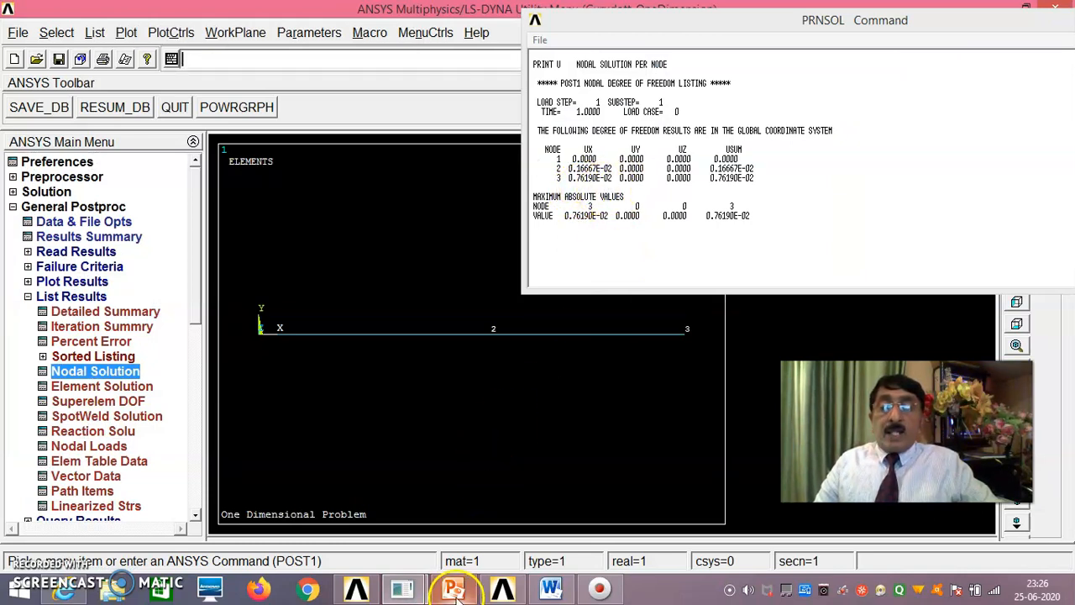
# - Compare the U2 and U3 values on the PowerPoint slide with the ANSYS displacement listing again, repositioning the listing for reading
pyautogui.moveTo(454, 592)
pyautogui.click(463, 502)
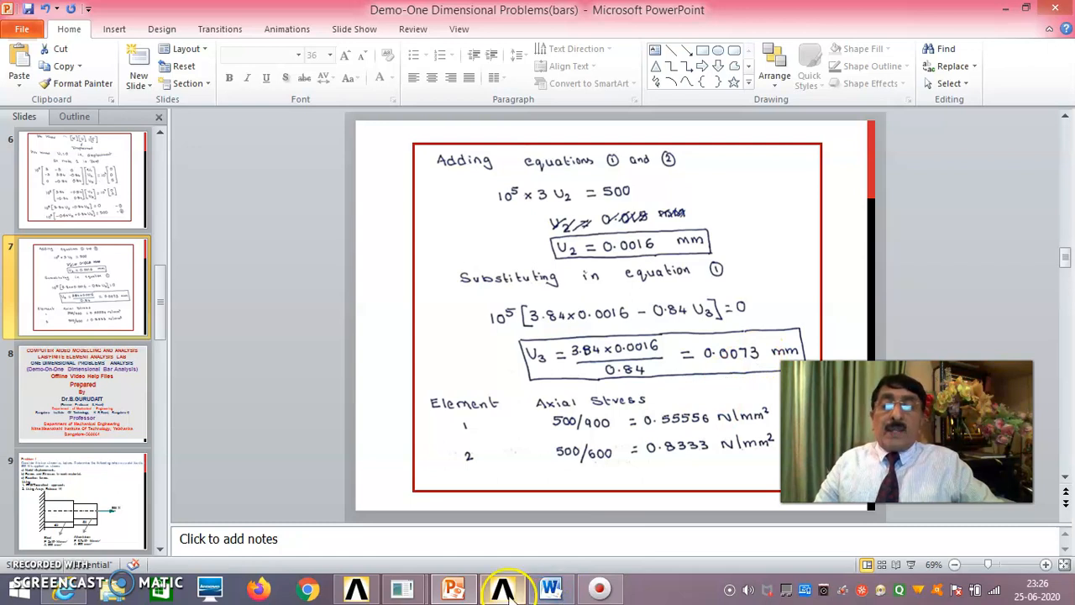
pyautogui.moveTo(412, 592)
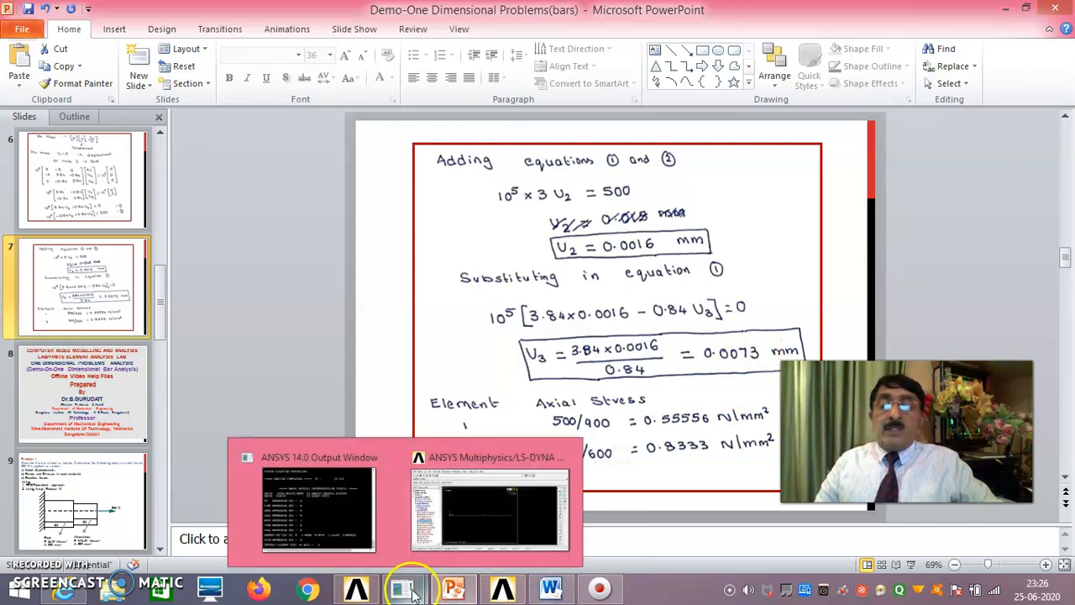
pyautogui.click(474, 507)
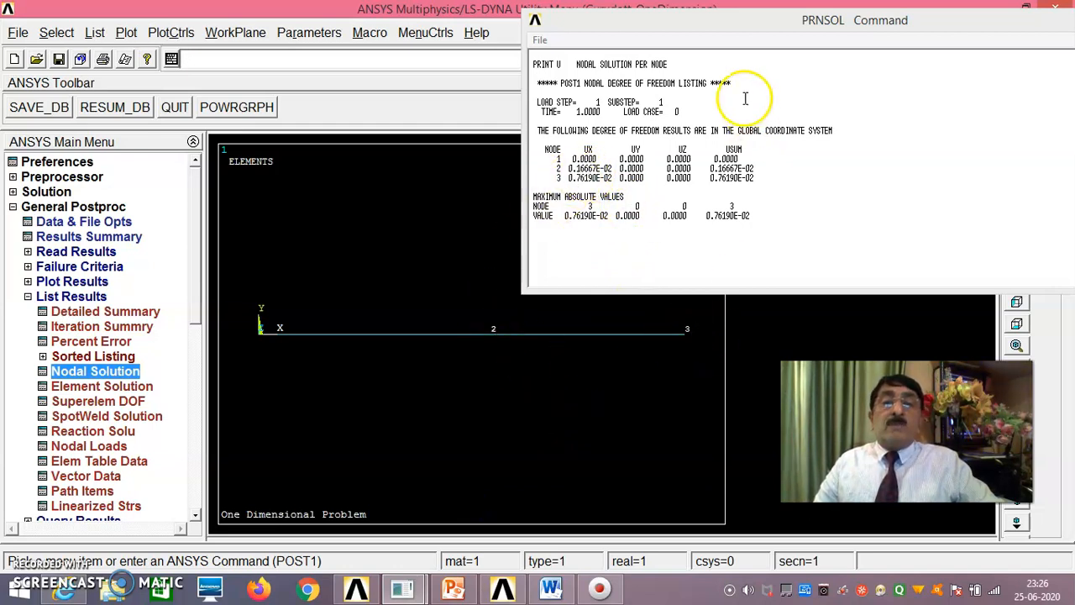
pyautogui.moveTo(768, 29); pyautogui.dragTo(613, 101)
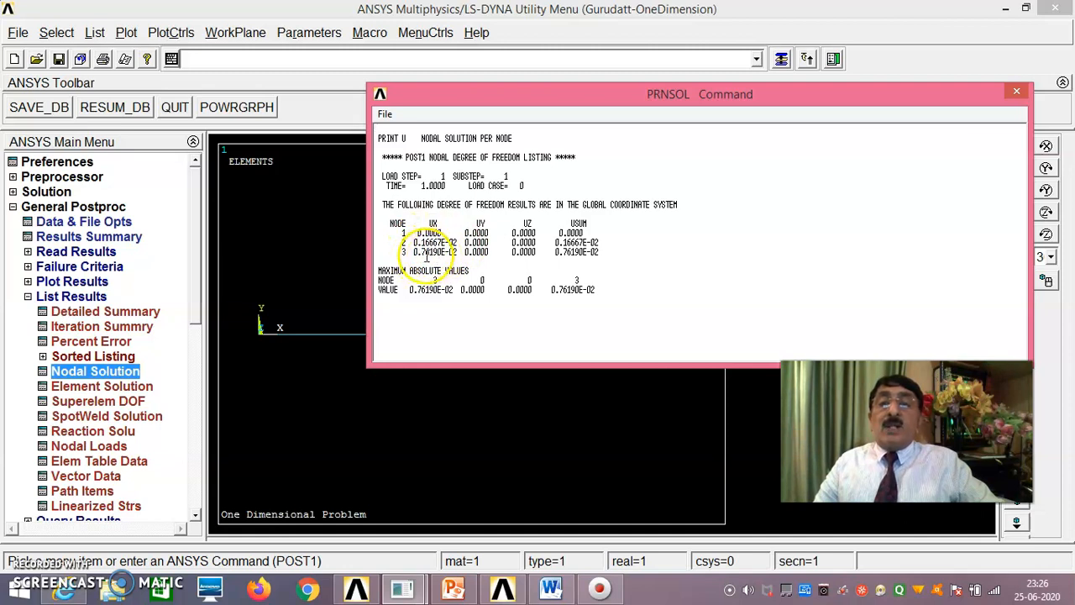
pyautogui.moveTo(559, 95); pyautogui.dragTo(659, 14)
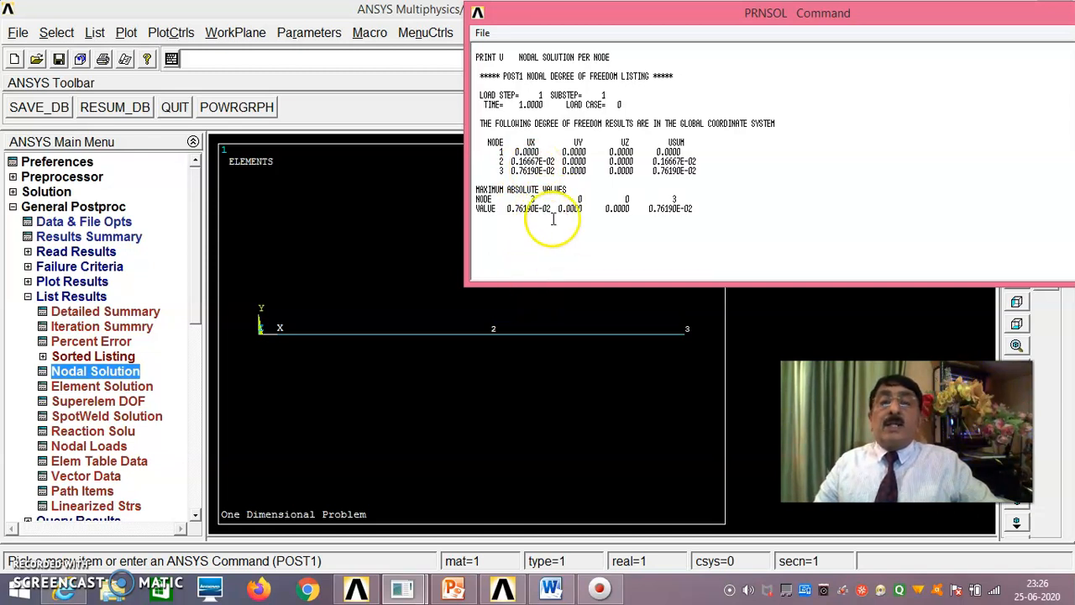
# - Close the nodal displacement listing and collapse the List Results branch of the postprocessor tree
pyautogui.moveTo(648, 12); pyautogui.dragTo(504, 30)
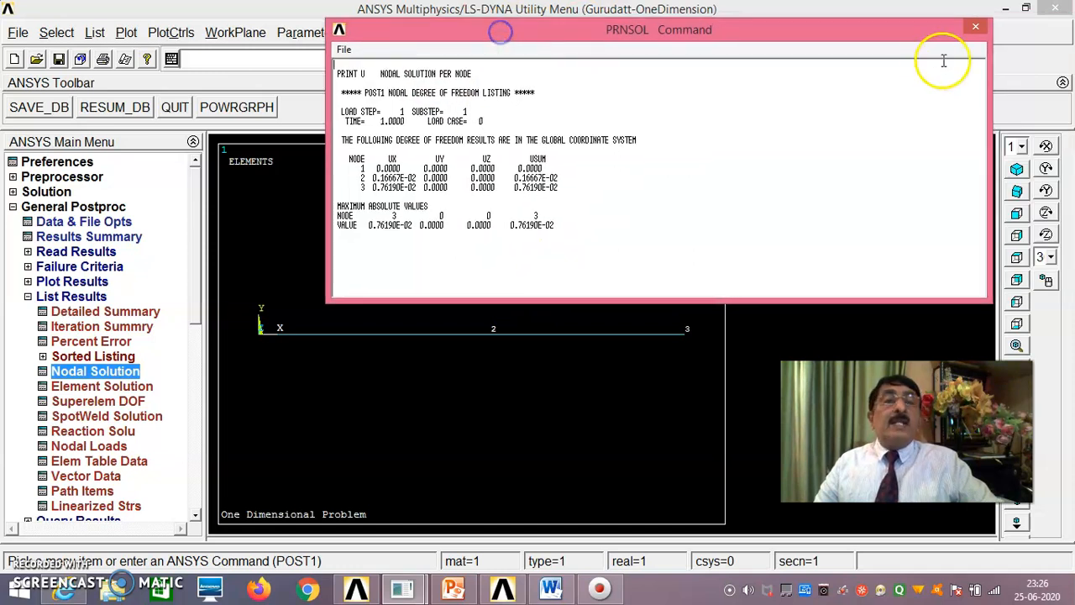
pyautogui.click(974, 28)
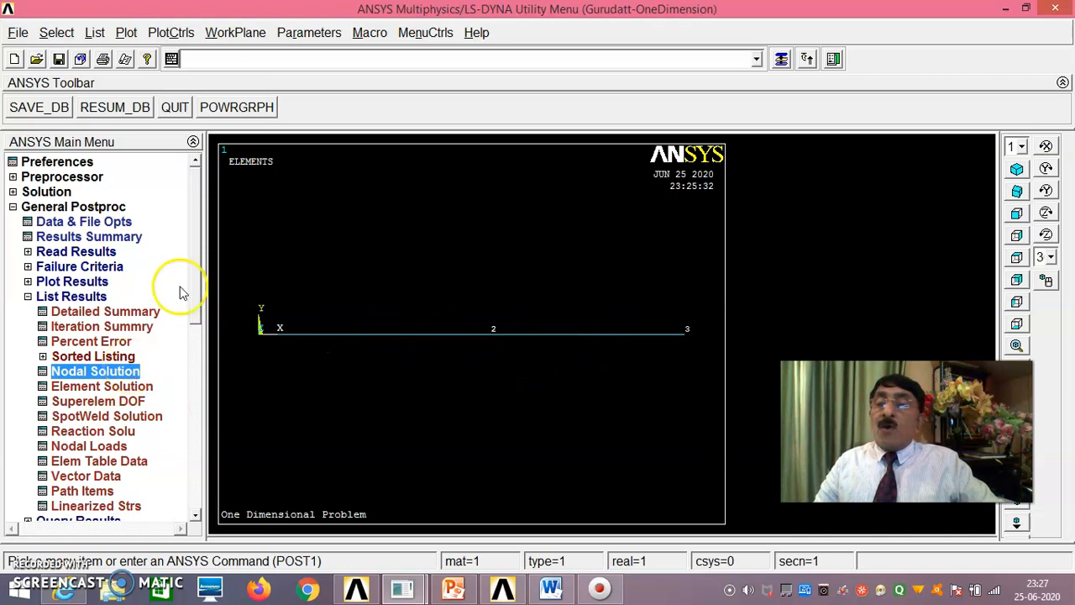
pyautogui.click(195, 334)
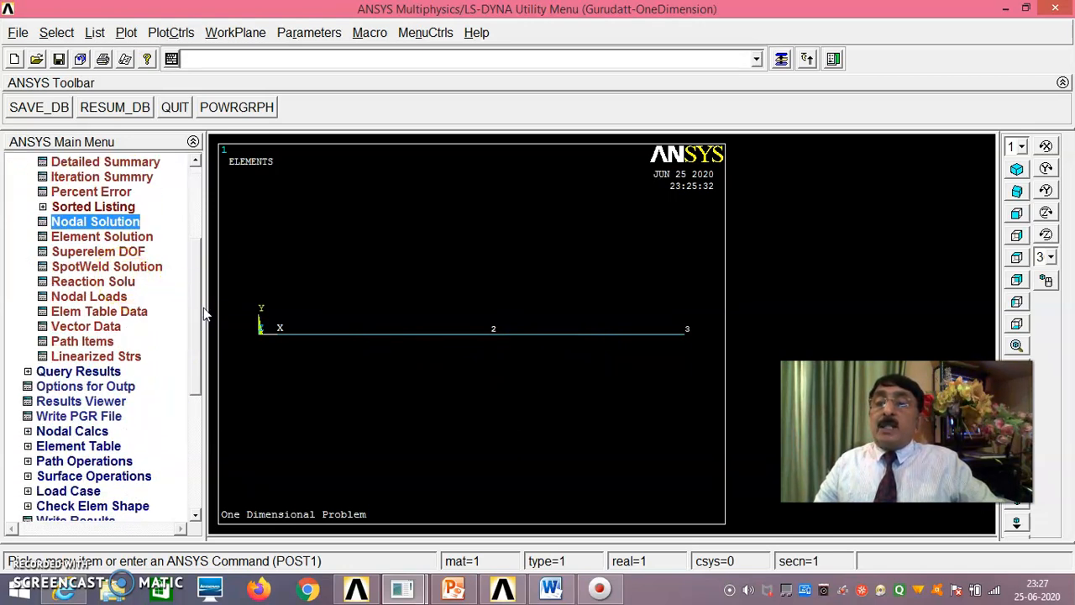
pyautogui.moveTo(194, 313); pyautogui.dragTo(199, 260)
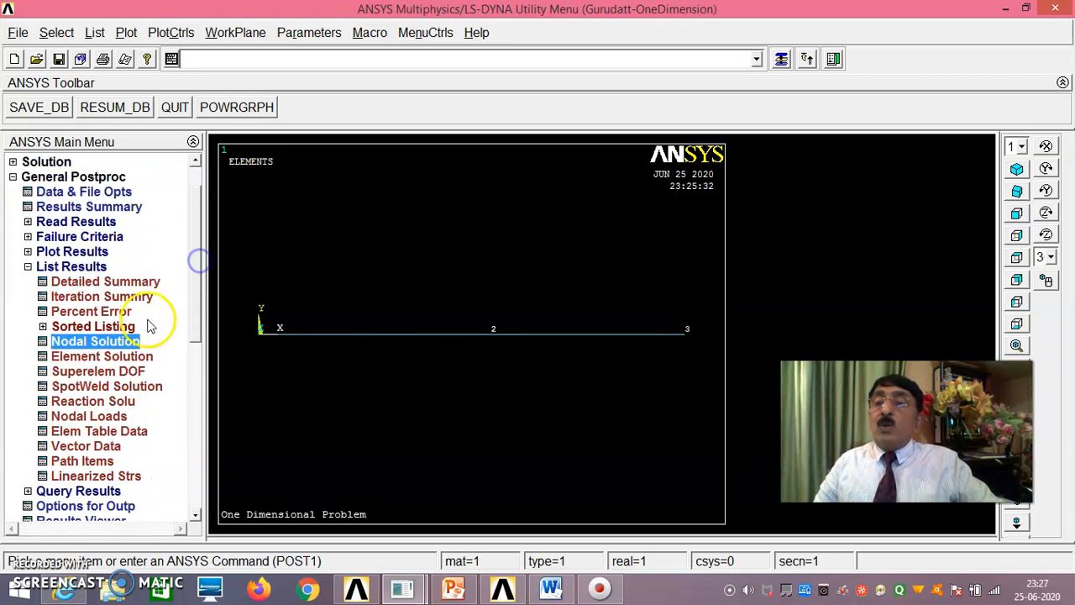
pyautogui.click(28, 267)
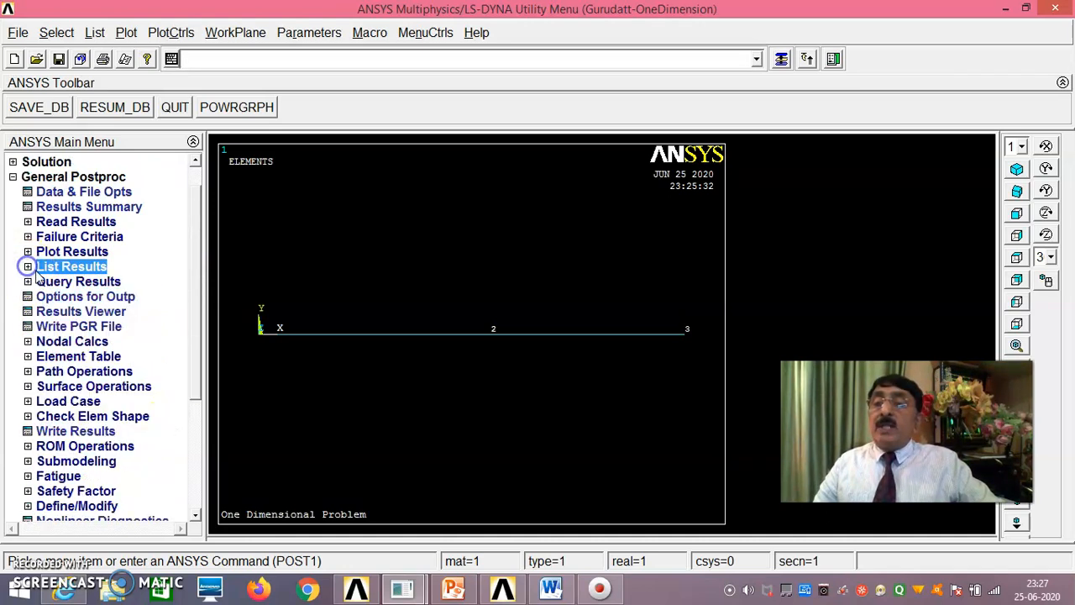
# - Define an element table item for axial stress by sequence number LS, 1
pyautogui.click(72, 359)
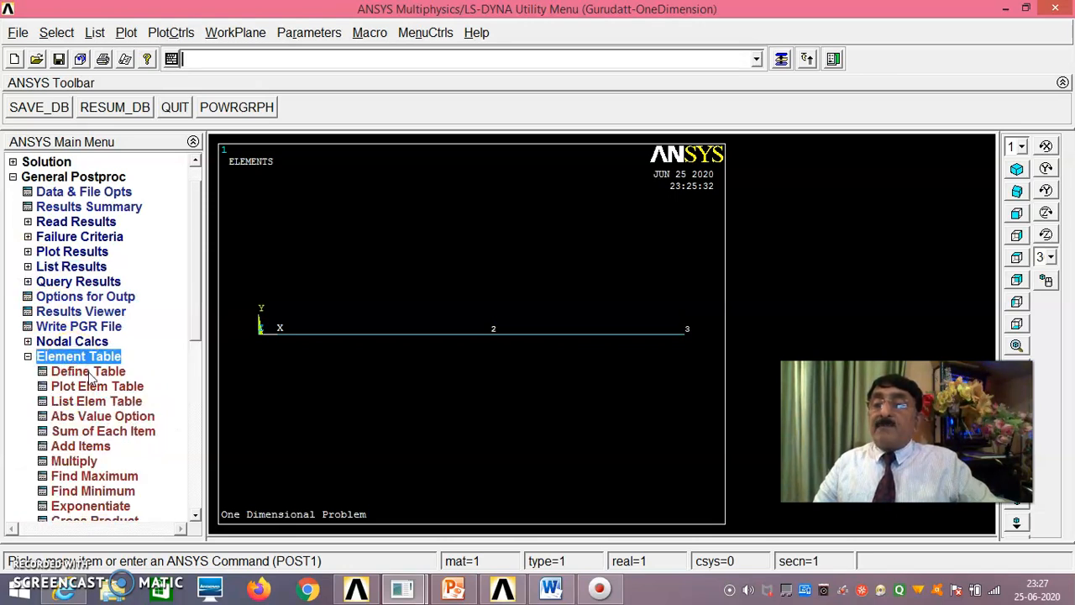
pyautogui.click(88, 374)
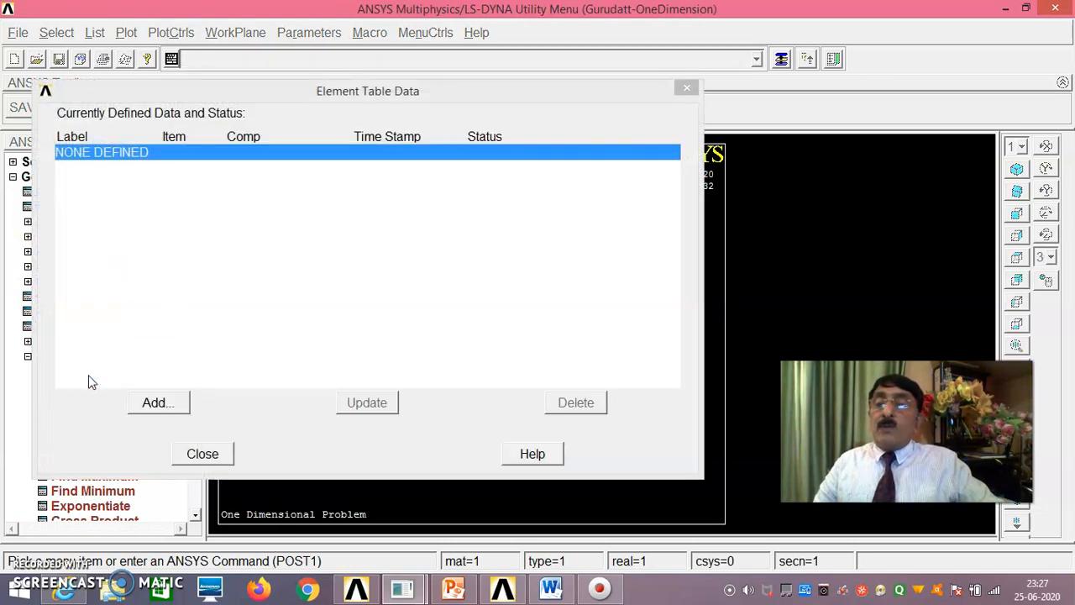
pyautogui.click(169, 408)
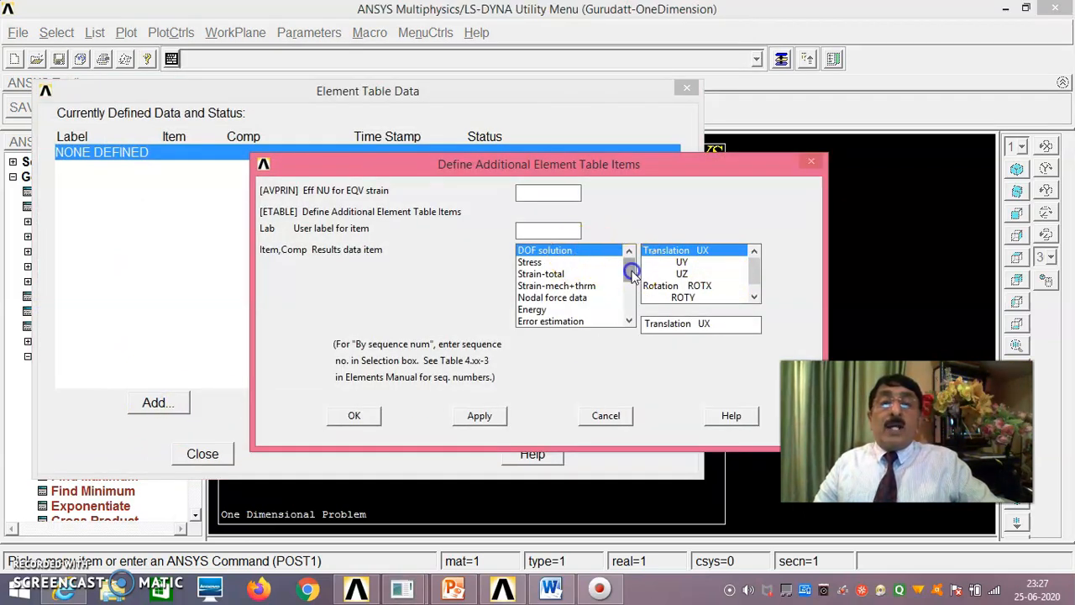
pyautogui.moveTo(631, 274); pyautogui.dragTo(629, 319)
pyautogui.click(574, 324)
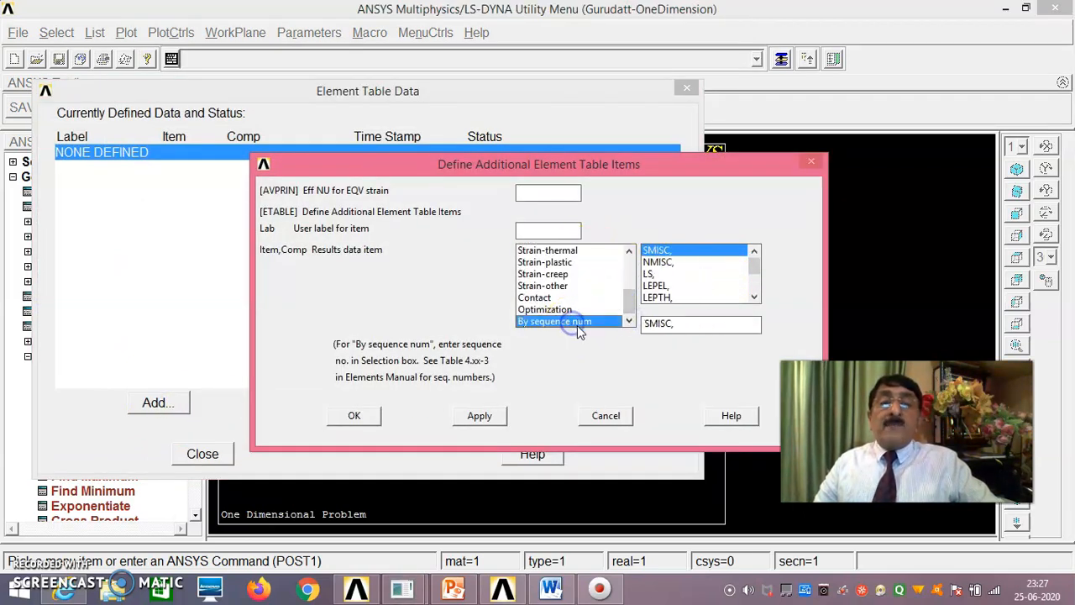
pyautogui.click(653, 276)
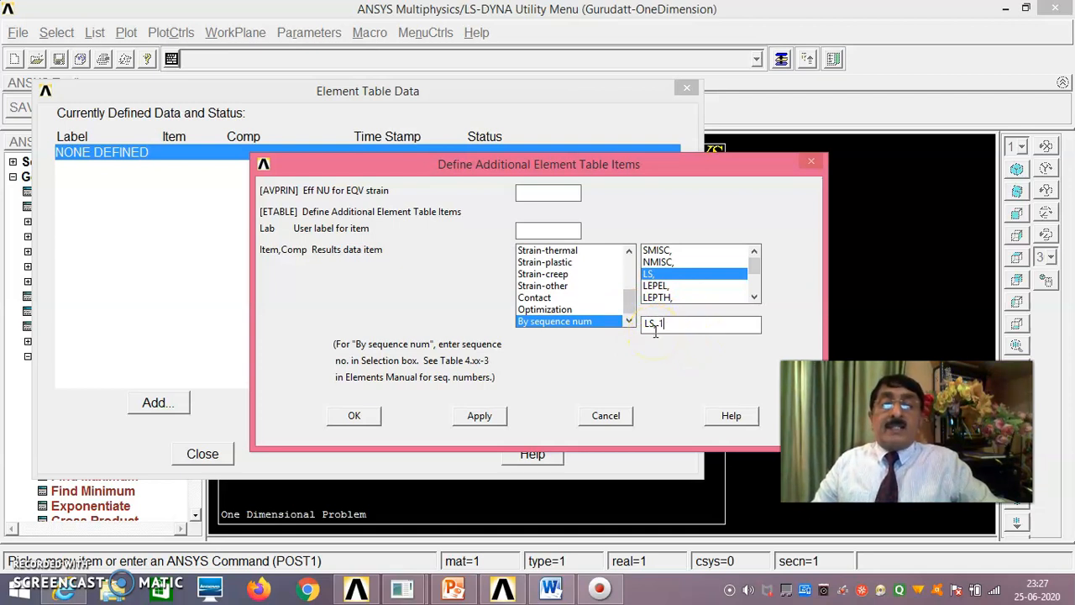
pyautogui.click(482, 417)
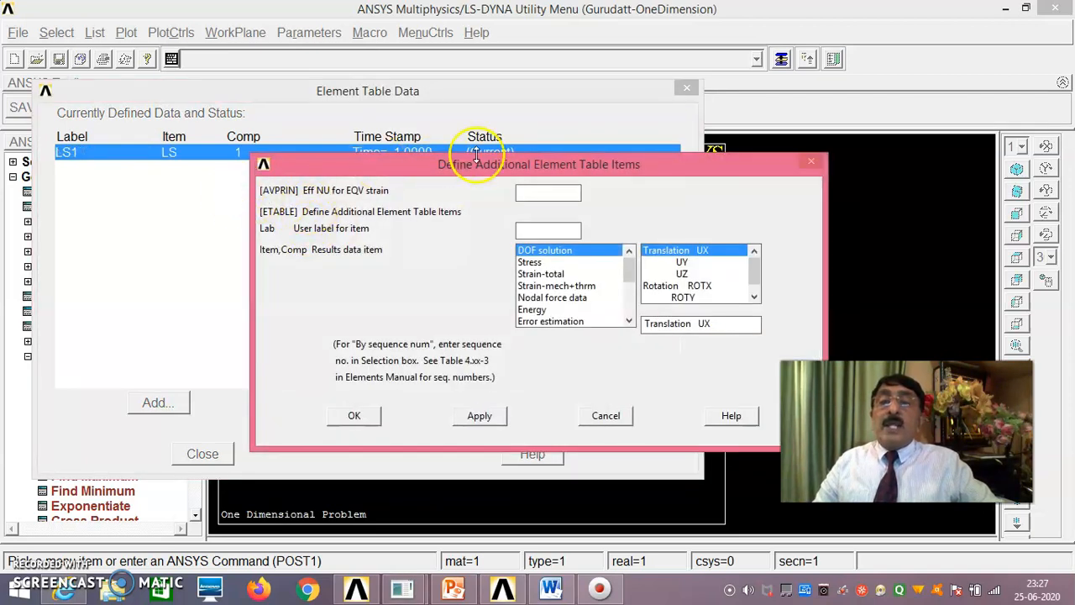
# - Add an element table item for axial force by sequence number SMISC, 1 and close the element table definition
pyautogui.moveTo(460, 171); pyautogui.dragTo(435, 211)
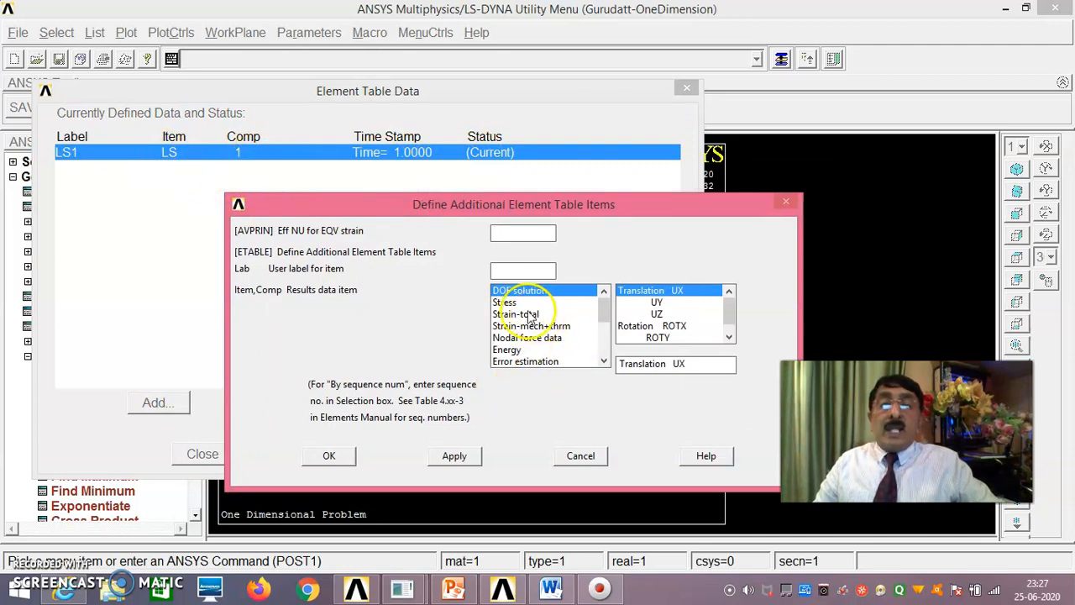
pyautogui.moveTo(604, 317); pyautogui.dragTo(604, 351)
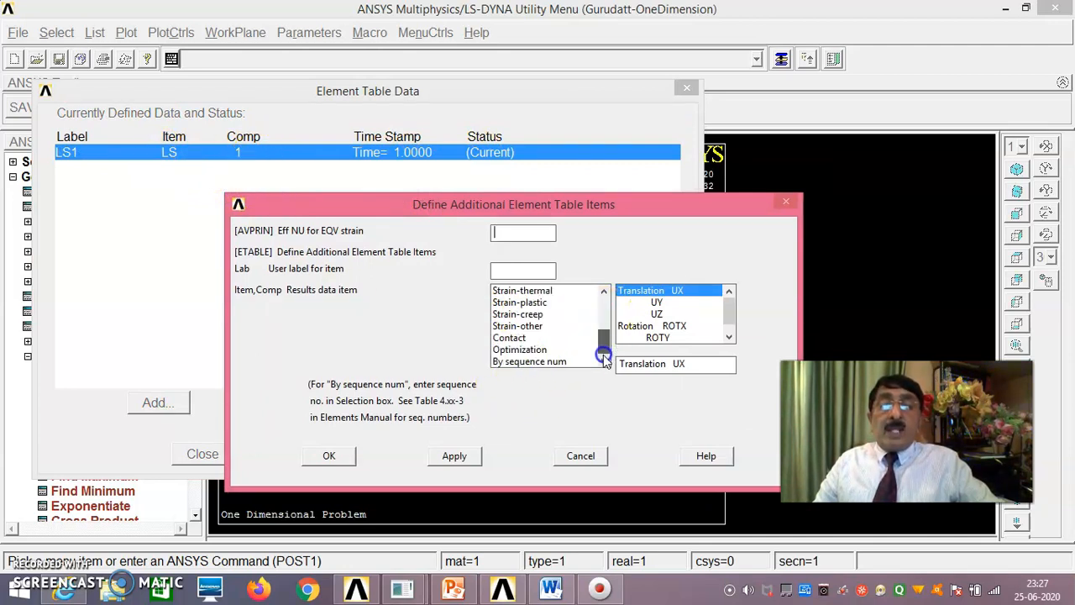
pyautogui.click(556, 362)
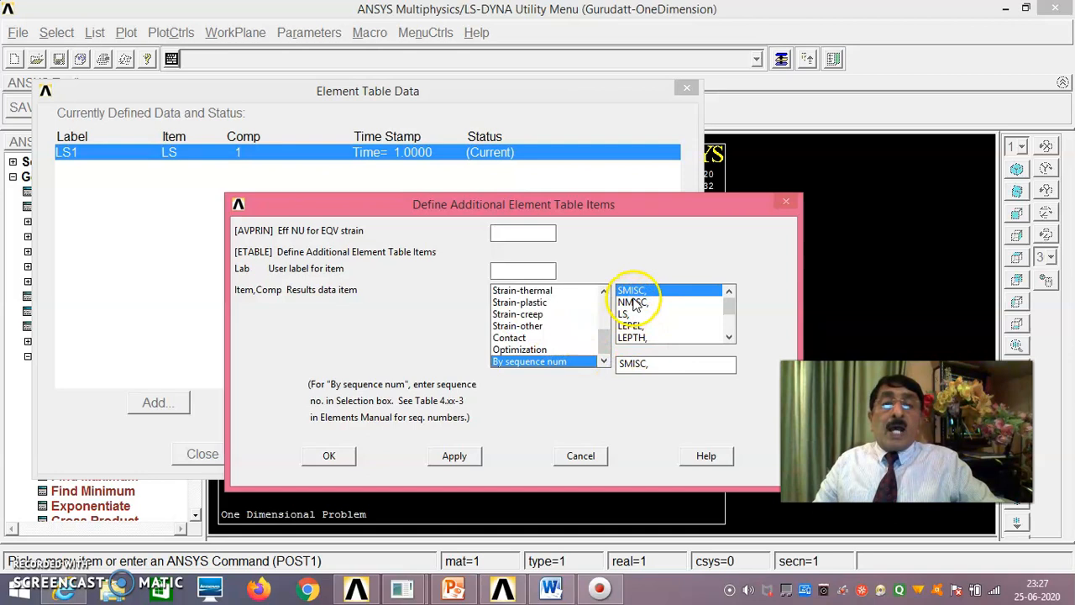
pyautogui.click(667, 366)
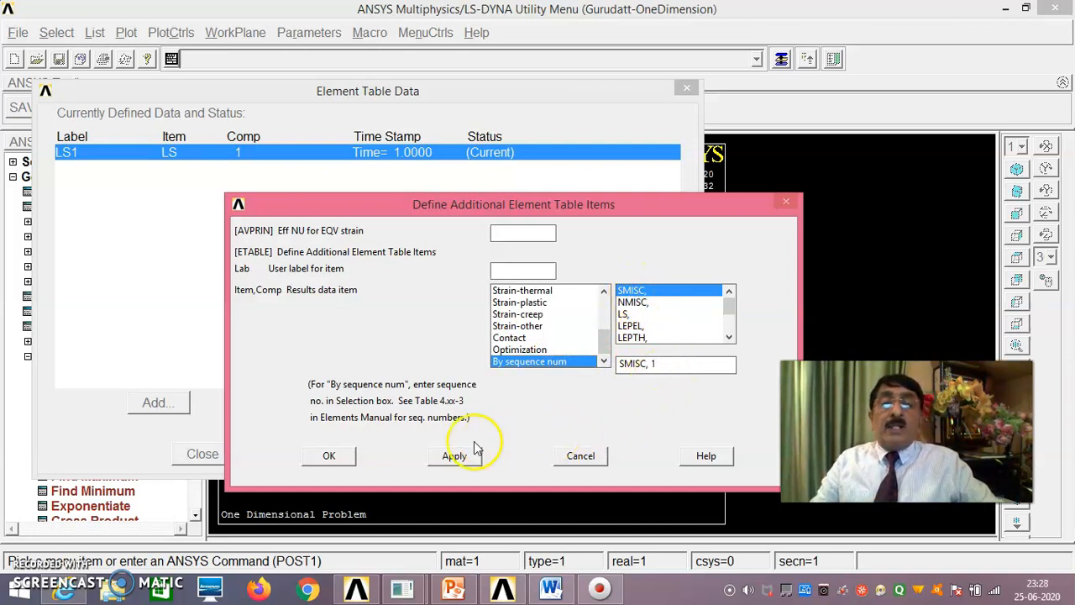
pyautogui.click(330, 456)
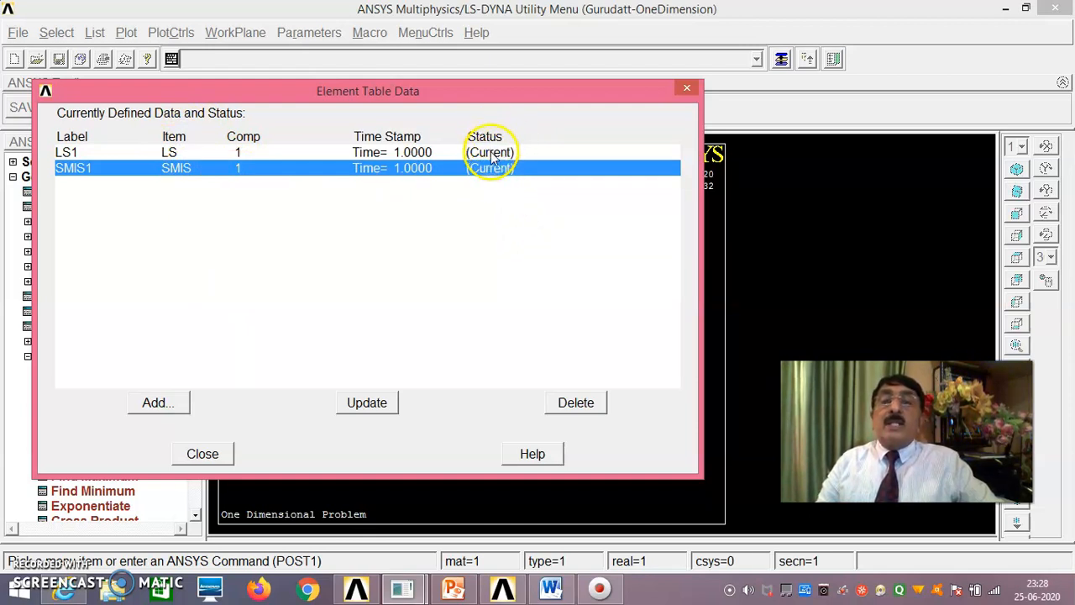
pyautogui.click(214, 456)
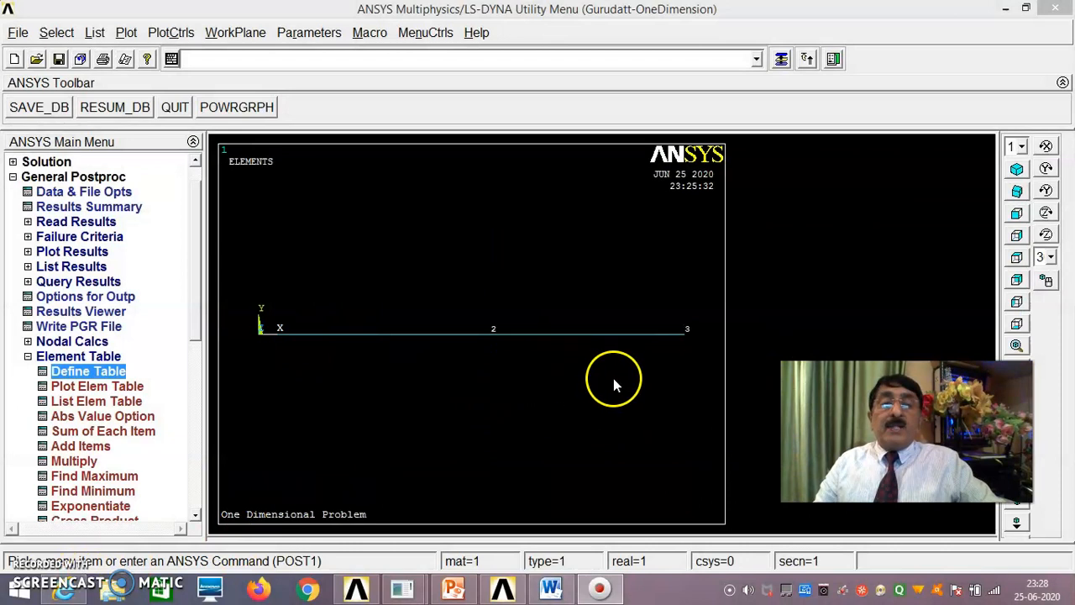
# - List the element table data for LS1 and SMIS1 and reposition the listing for reading
pyautogui.click(27, 356)
pyautogui.click(71, 266)
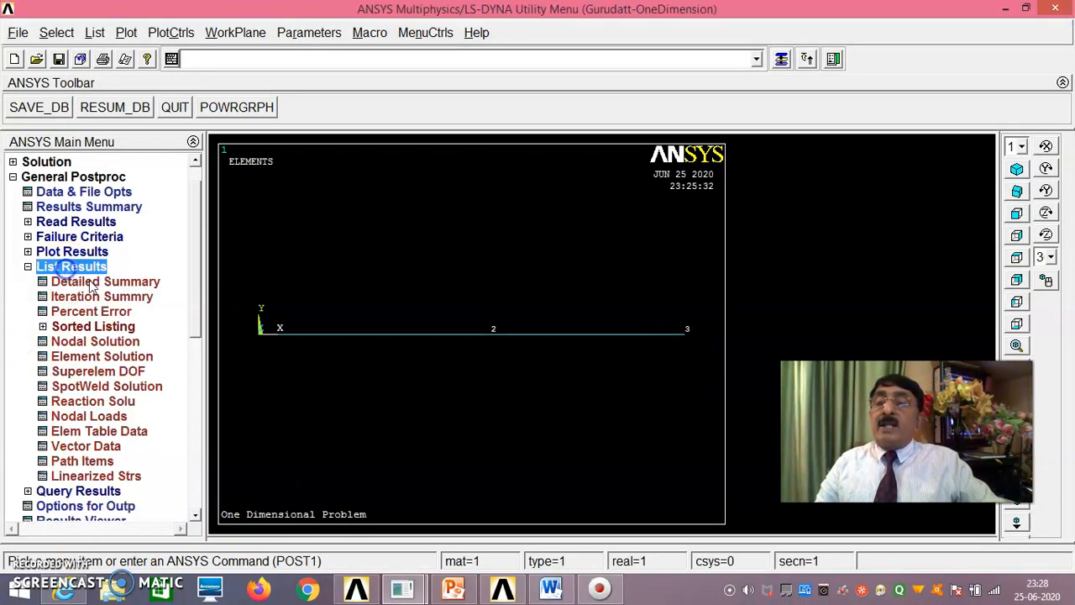
pyautogui.click(118, 431)
pyautogui.click(626, 263)
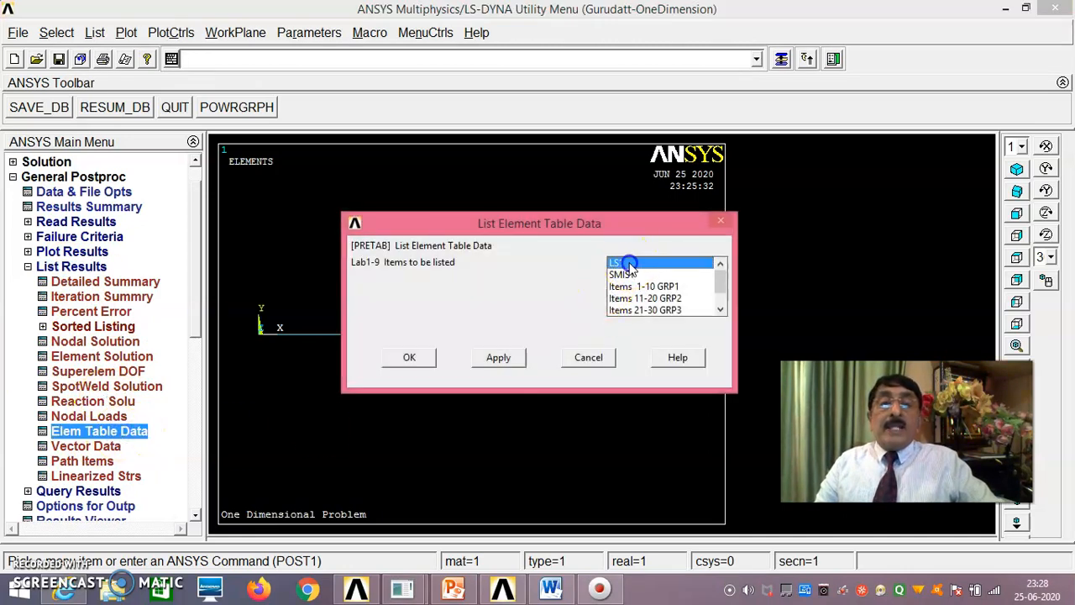
pyautogui.click(629, 277)
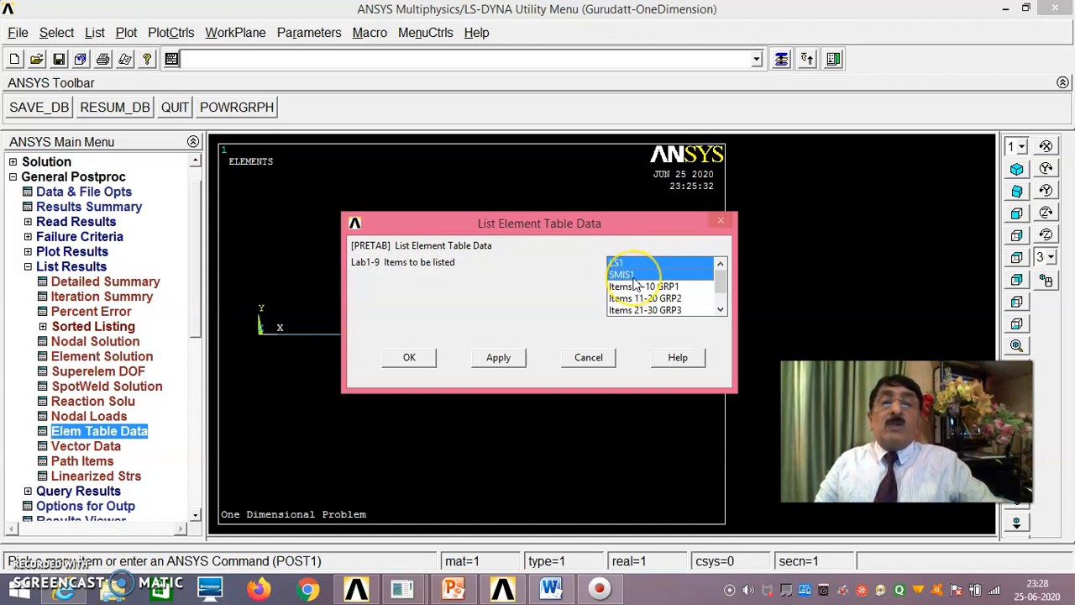
pyautogui.click(409, 359)
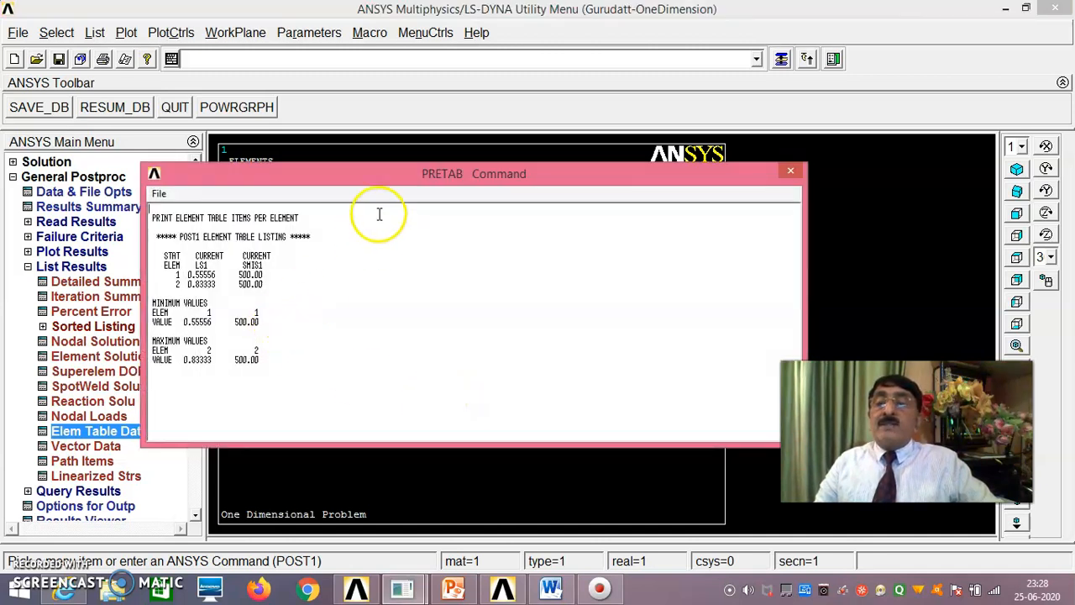
pyautogui.moveTo(394, 174); pyautogui.dragTo(463, 186)
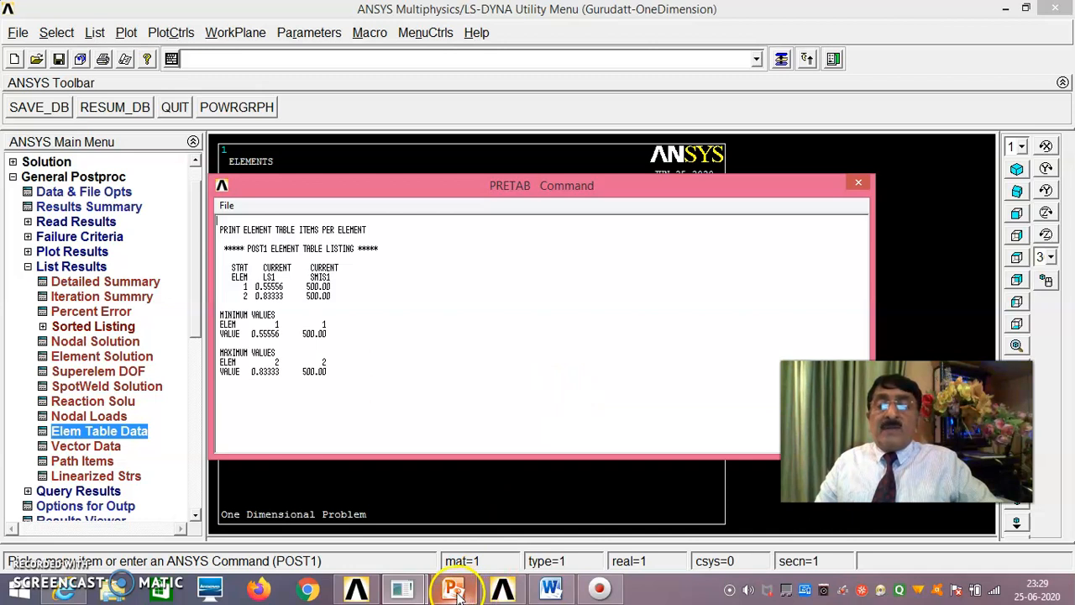
# - Switch to the PowerPoint presentation, check the hand-calculated axial stresses and the Problem-1 statement on slide 9, and return to the ANSYS listing
pyautogui.click(445, 512)
pyautogui.scroll(-5, 121, 378)
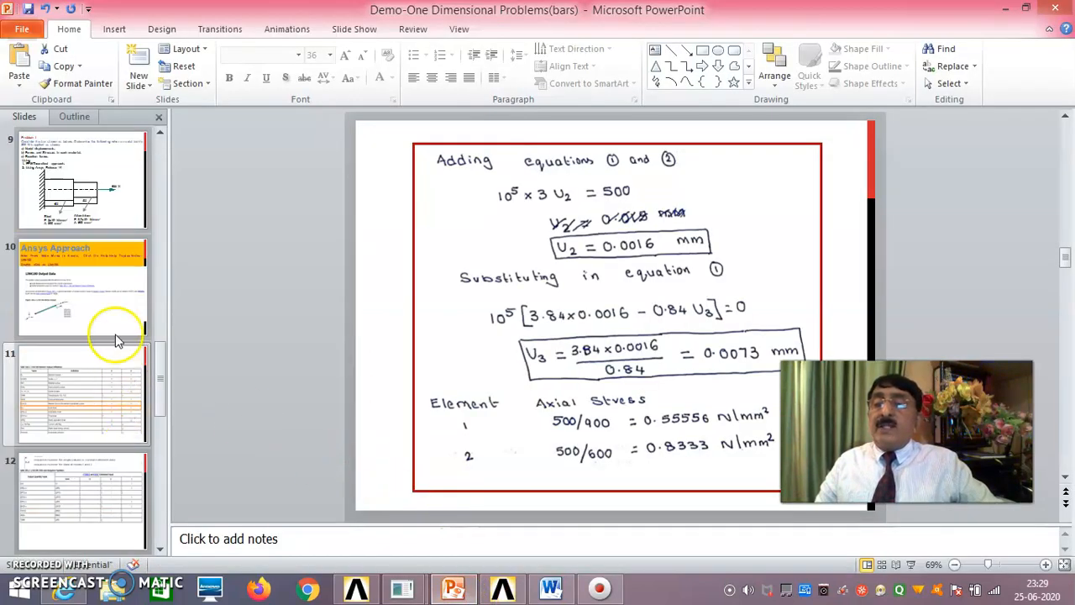
pyautogui.click(118, 194)
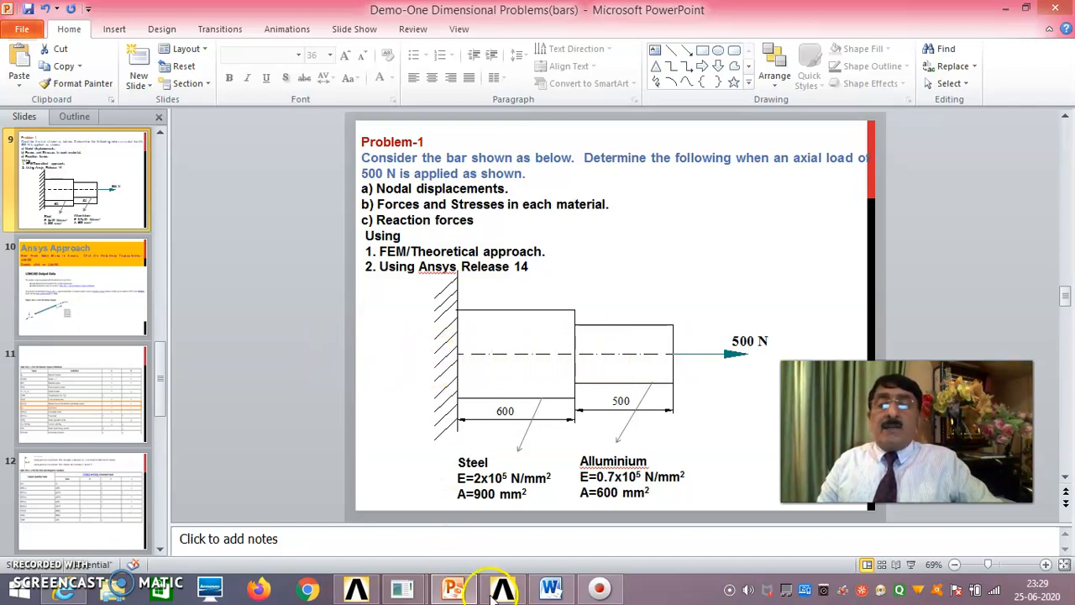
pyautogui.moveTo(403, 588)
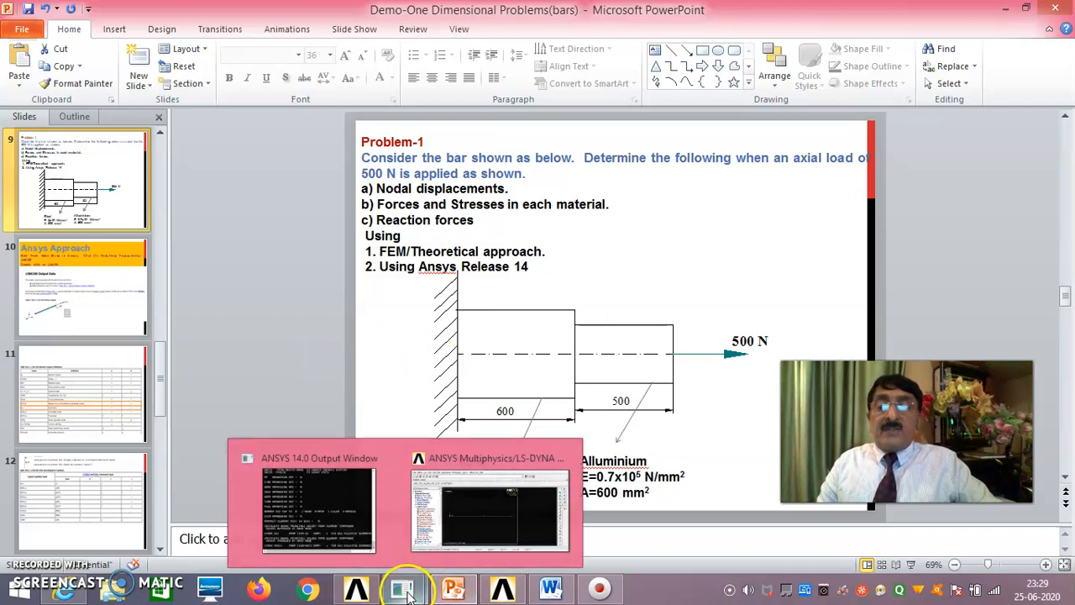
pyautogui.click(491, 524)
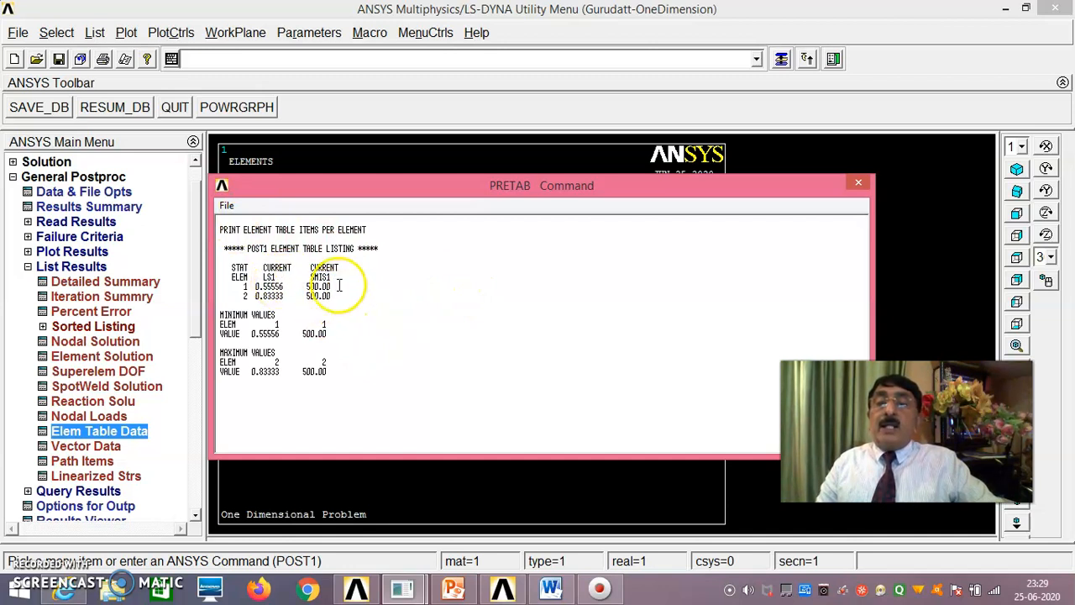
# - Close the element table listing and list the reaction solution for all items
pyautogui.click(226, 205)
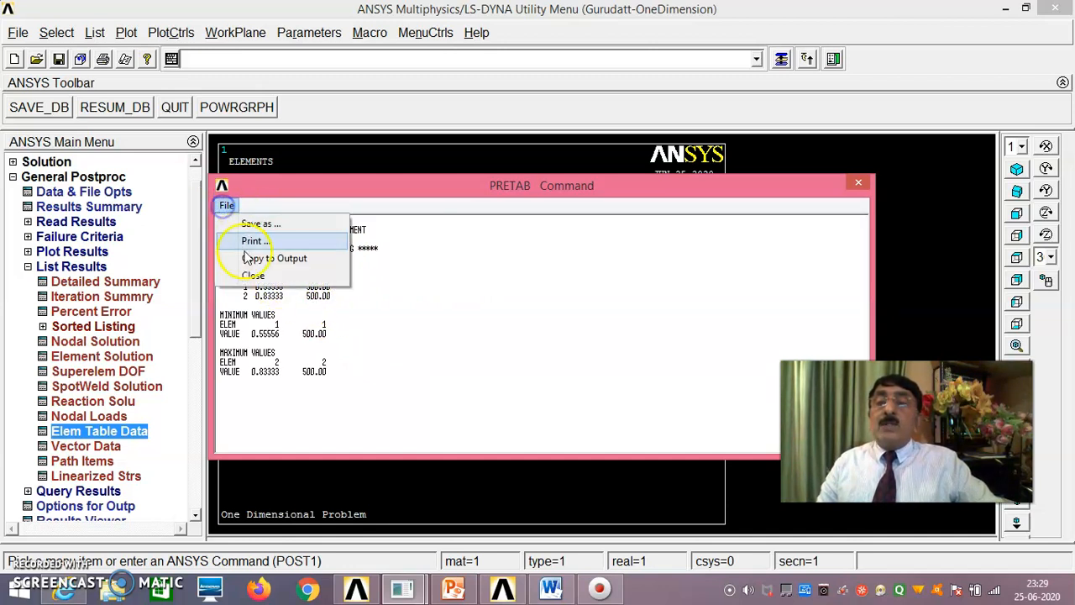
pyautogui.click(254, 277)
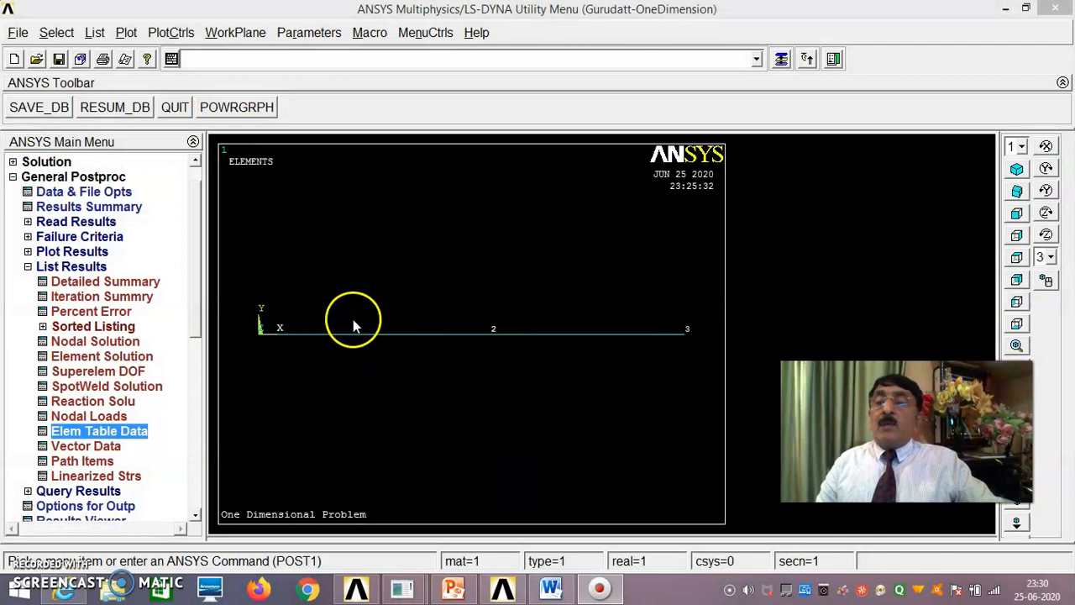
pyautogui.click(28, 266)
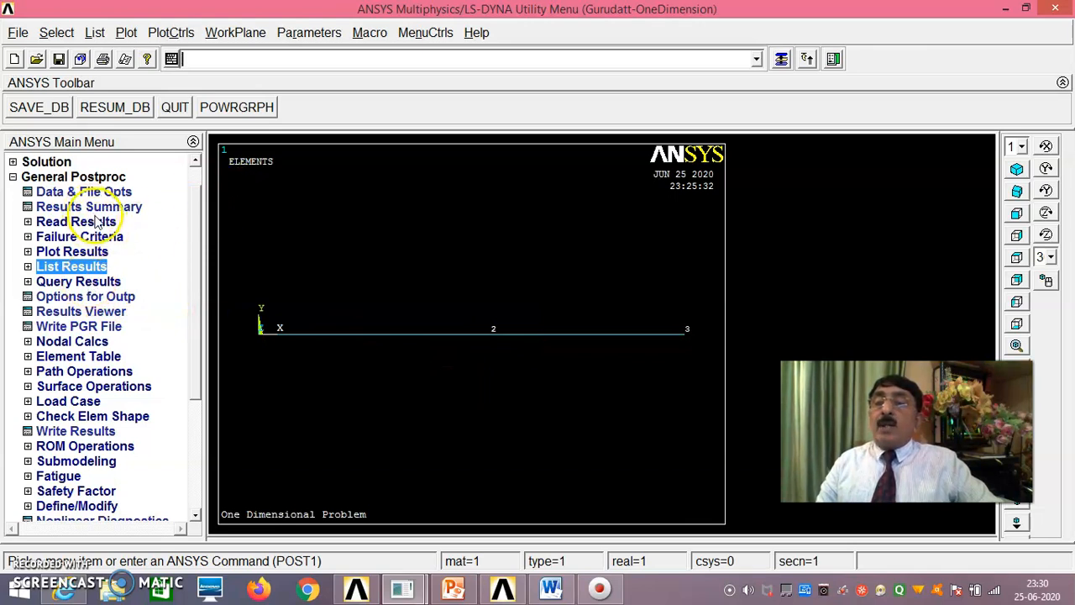
pyautogui.click(80, 269)
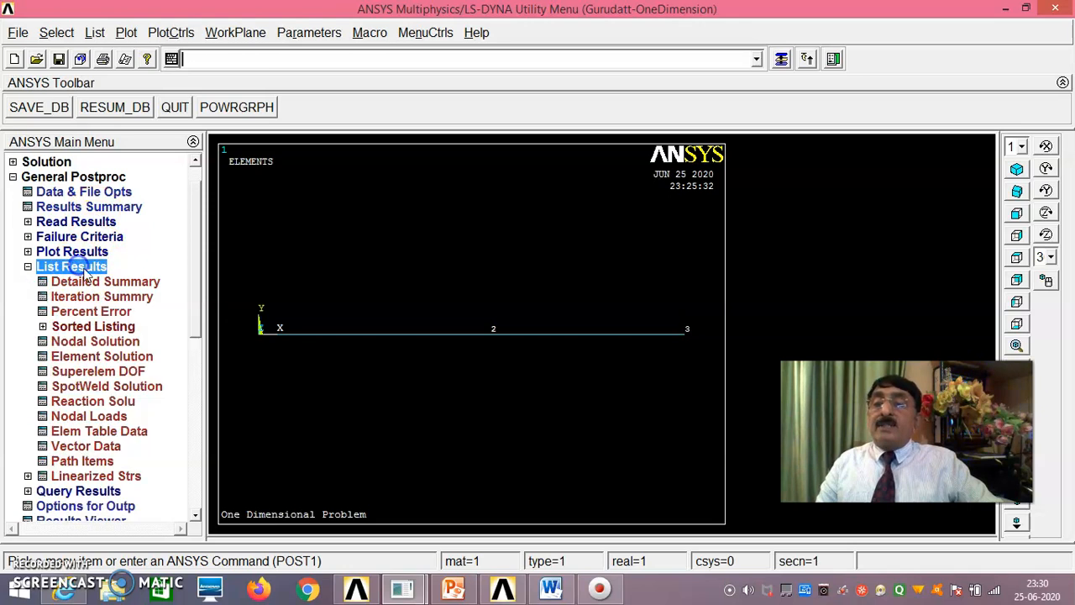
pyautogui.click(111, 403)
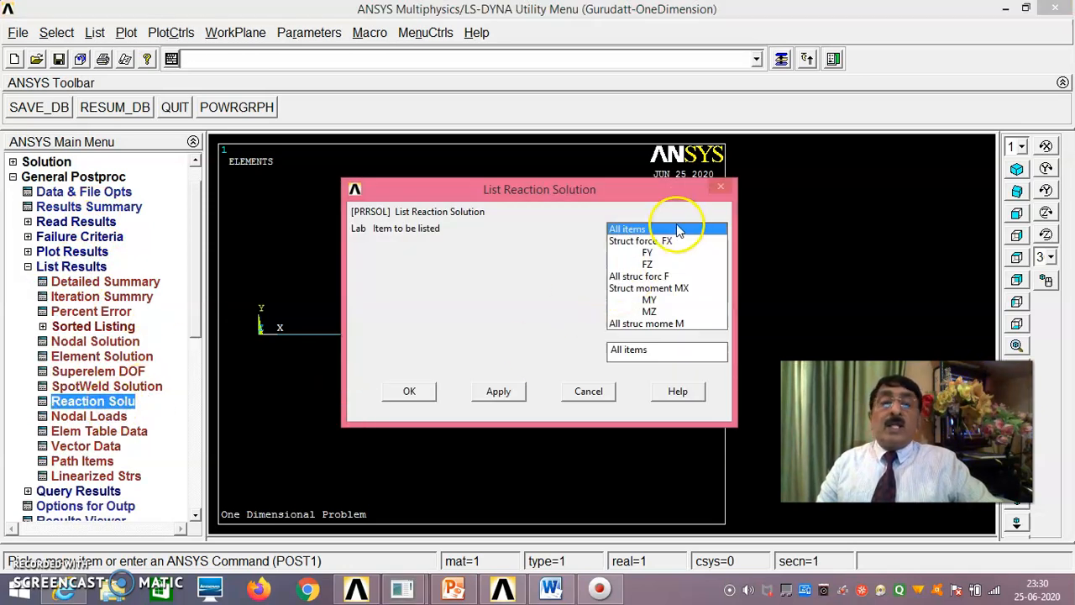
pyautogui.click(408, 391)
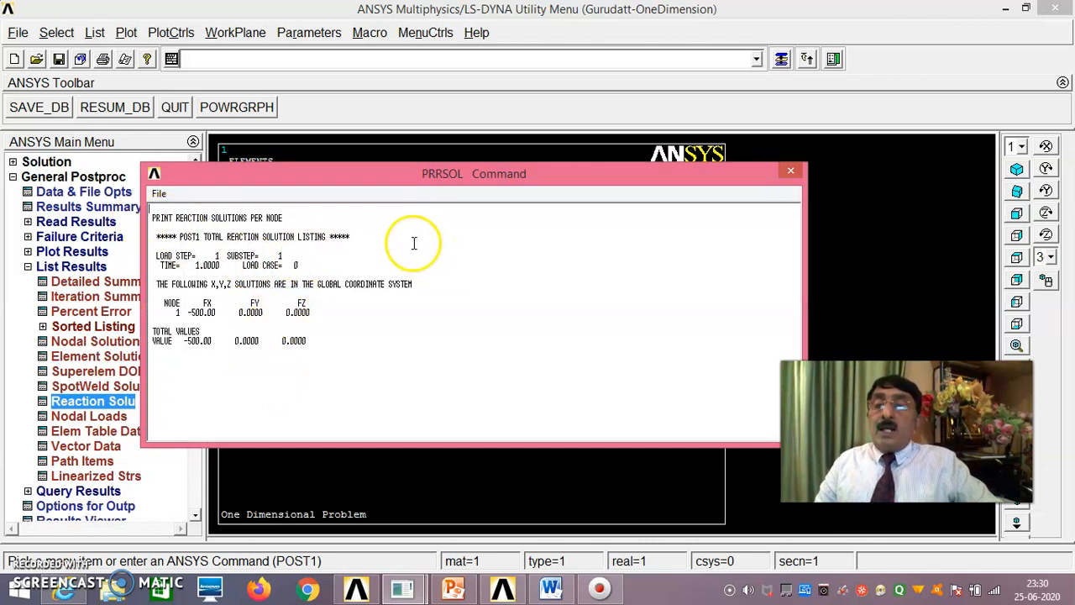
pyautogui.click(170, 32)
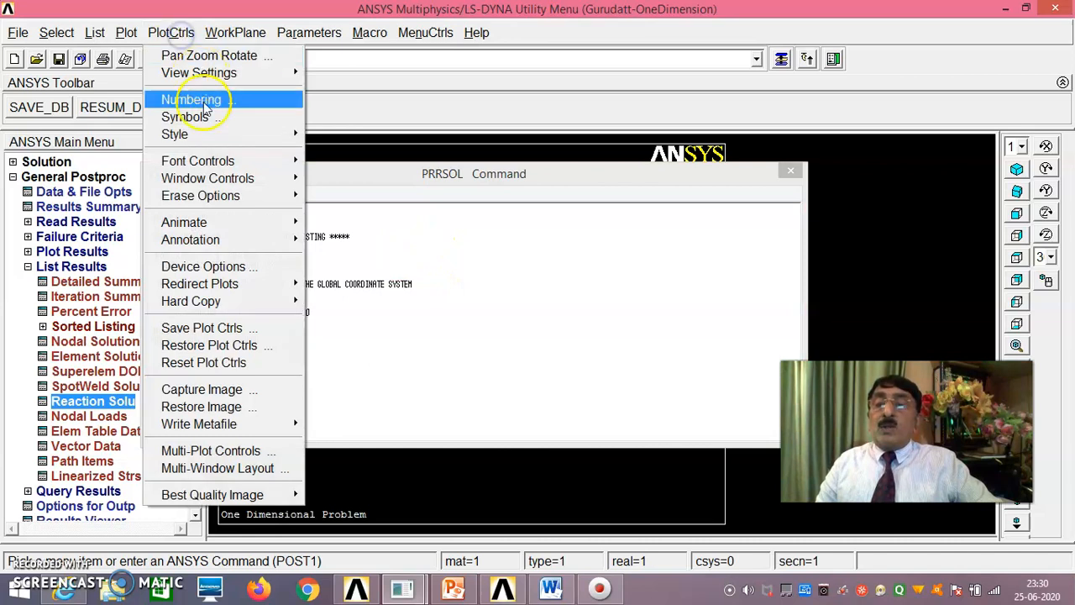
pyautogui.moveTo(251, 430)
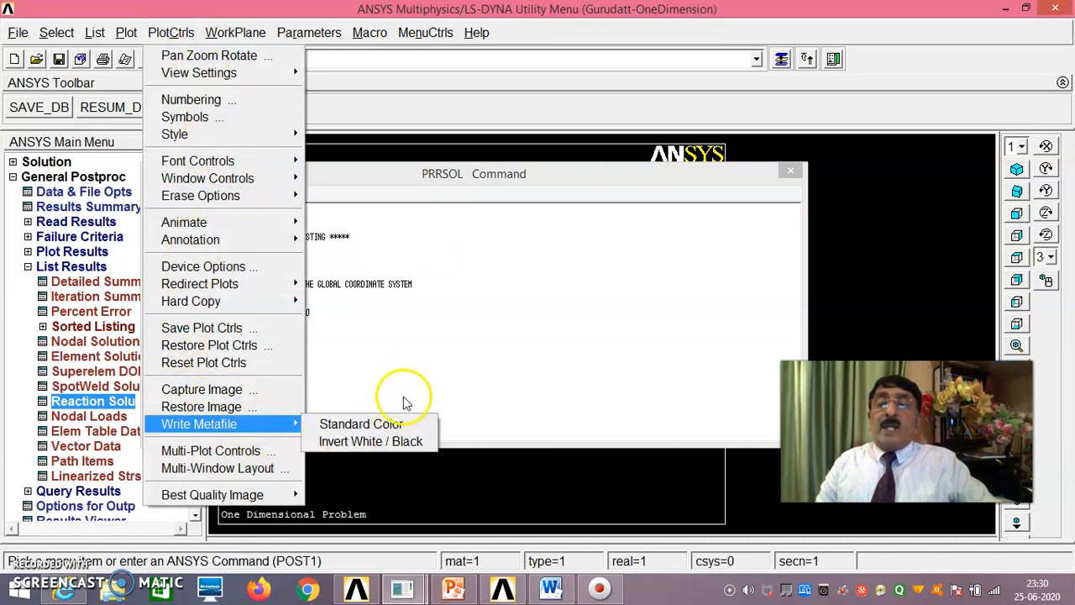
pyautogui.click(408, 351)
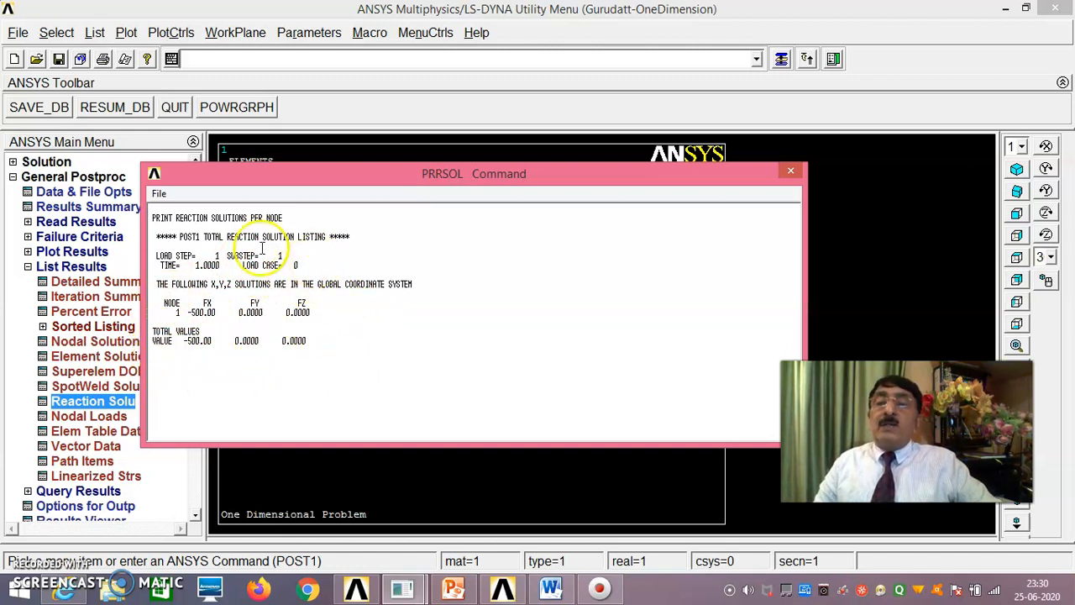
# - Close the reaction listing, then list the element table data for LS1 and SMIS1 and close it after review
pyautogui.click(158, 194)
pyautogui.click(185, 263)
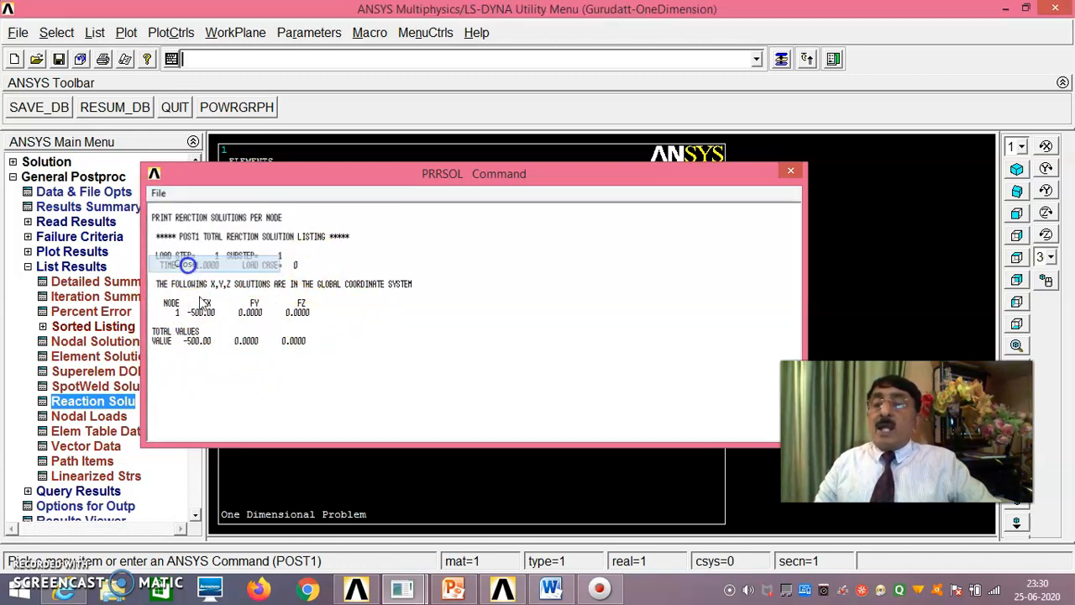
pyautogui.click(194, 374)
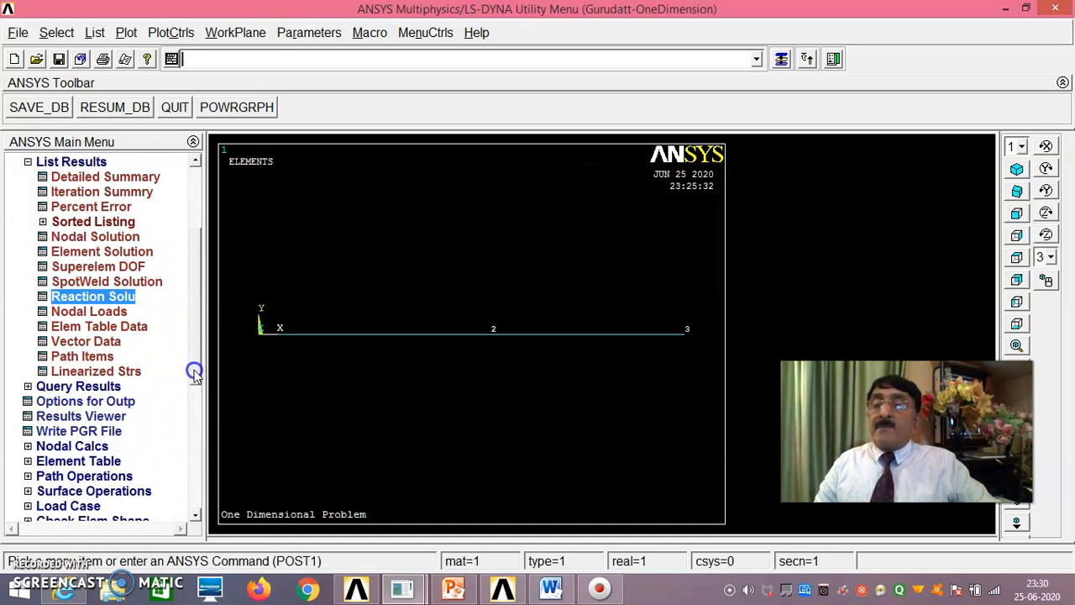
pyautogui.click(118, 327)
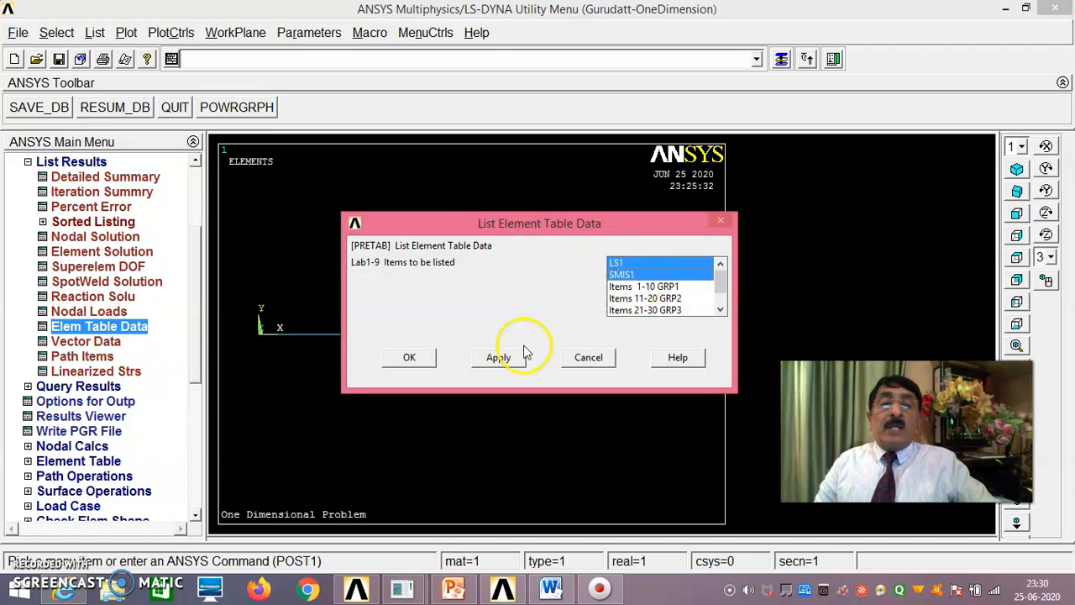
pyautogui.click(411, 357)
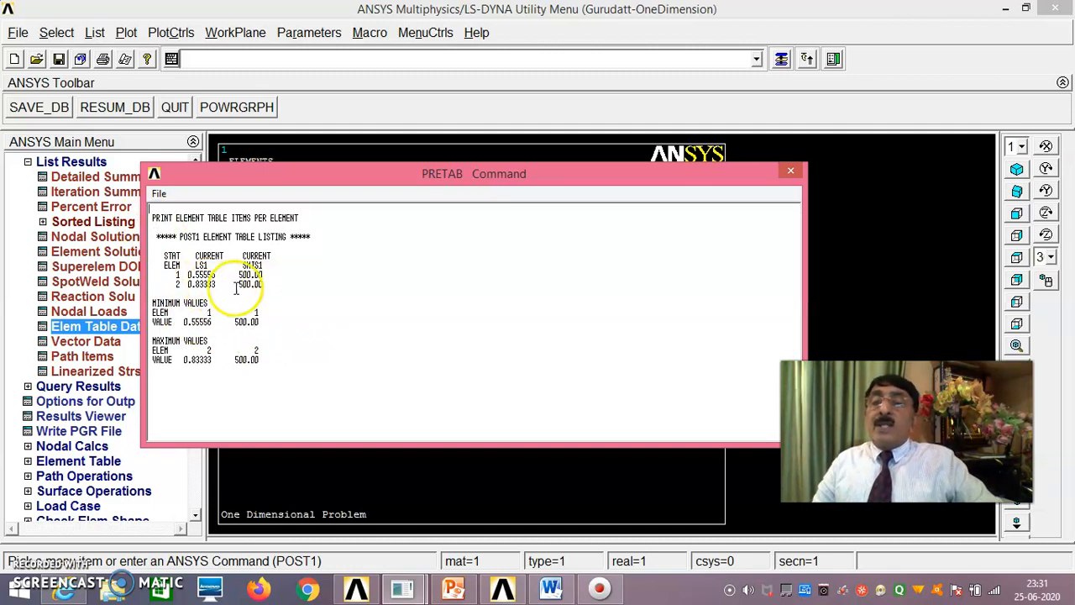
pyautogui.click(158, 194)
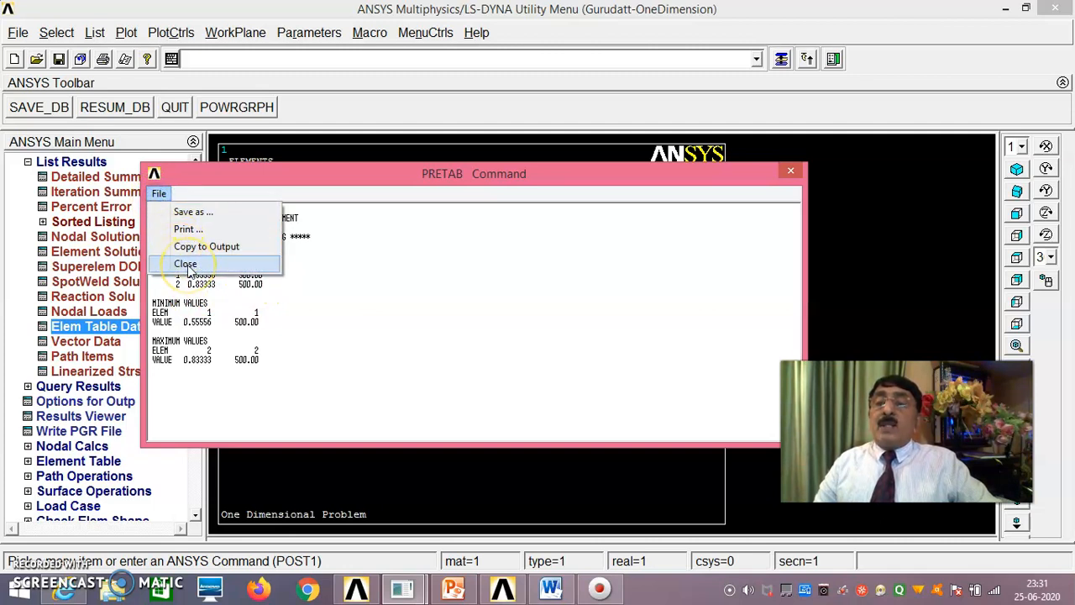
pyautogui.click(468, 267)
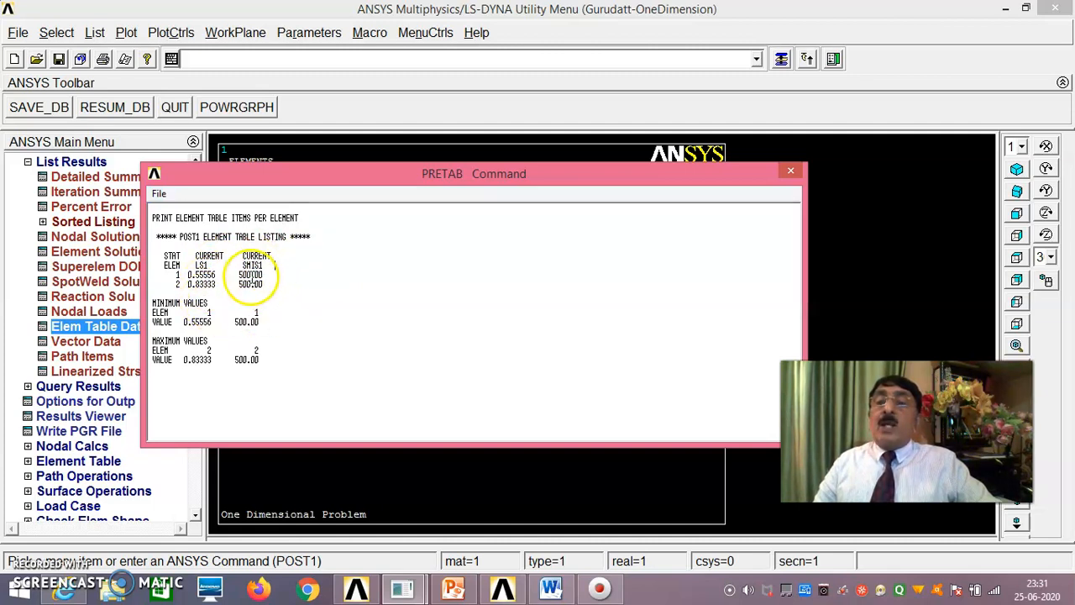
pyautogui.click(158, 193)
pyautogui.click(184, 264)
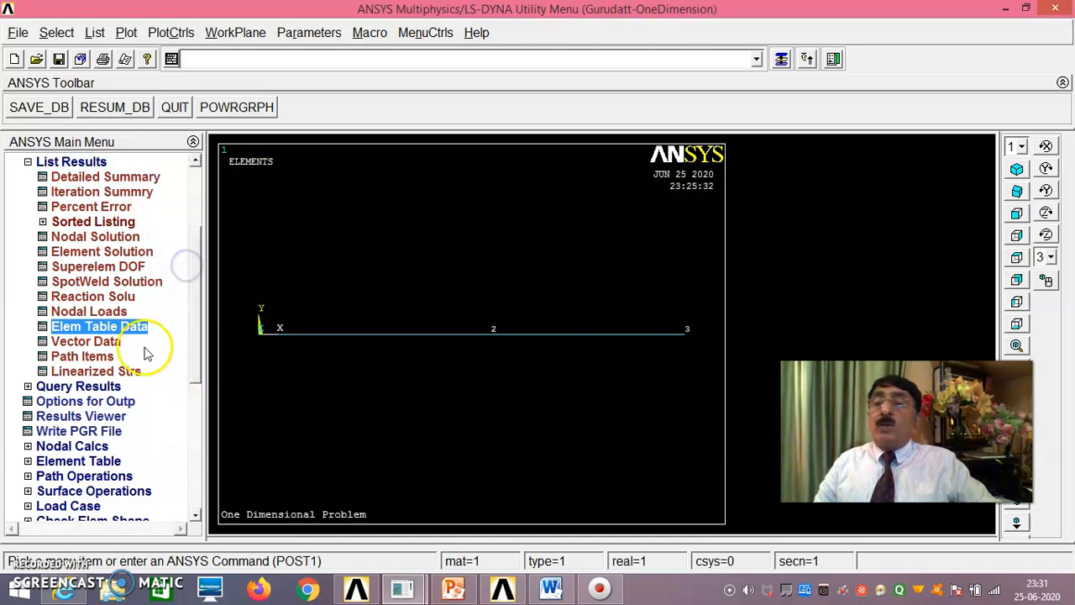
# - List the nodal solution for the displacement vector sum, review the nodal displacements and close the listing
pyautogui.click(94, 237)
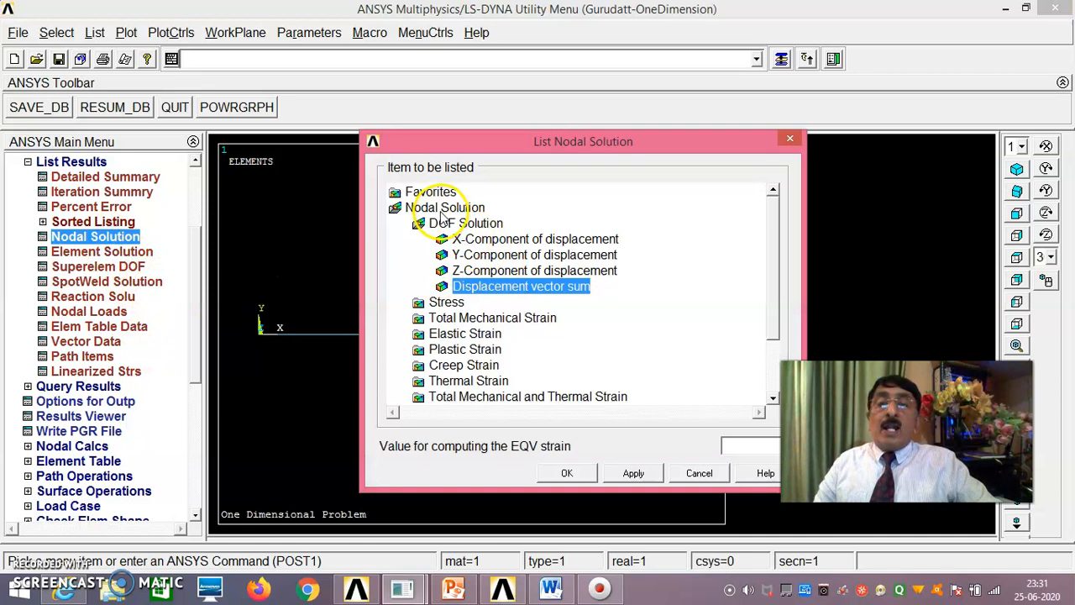
pyautogui.click(567, 473)
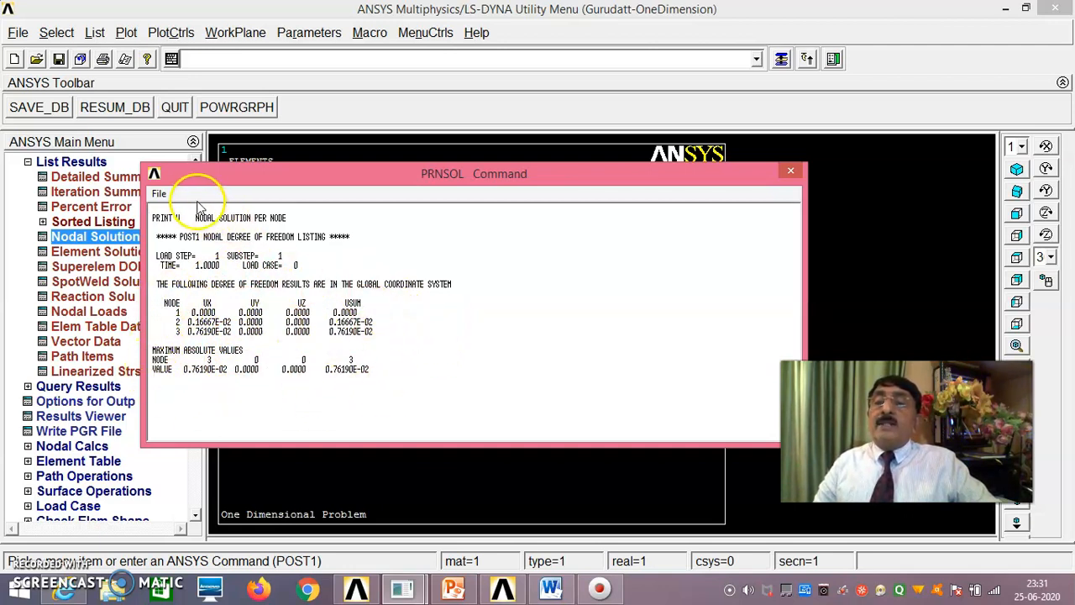
pyautogui.click(159, 193)
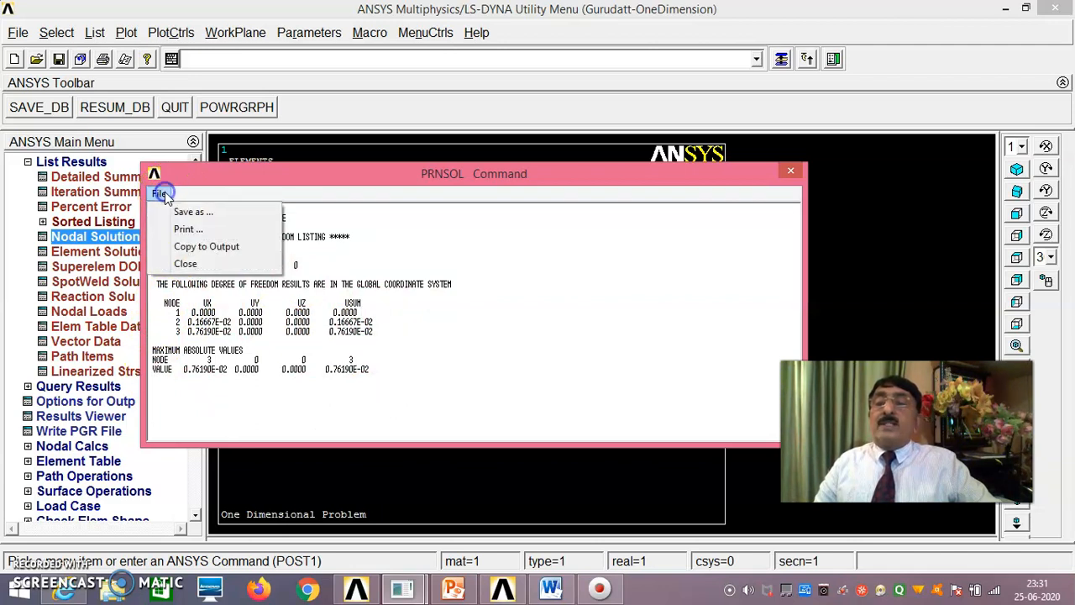
pyautogui.click(186, 262)
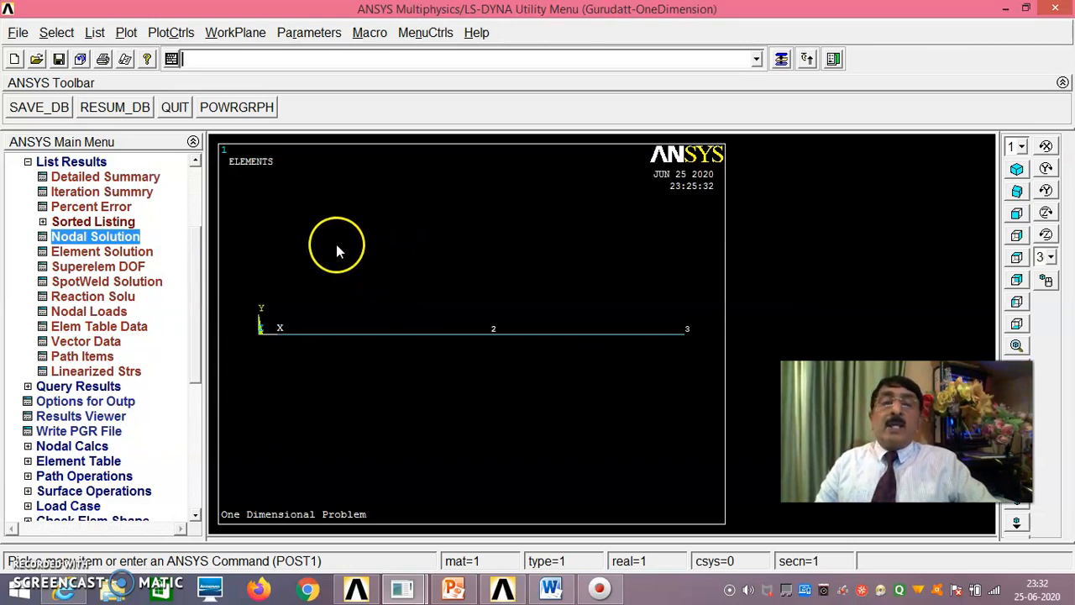
# - List the force loads applied on all keypoints, check them and close the listing
pyautogui.click(94, 32)
pyautogui.moveTo(160, 282)
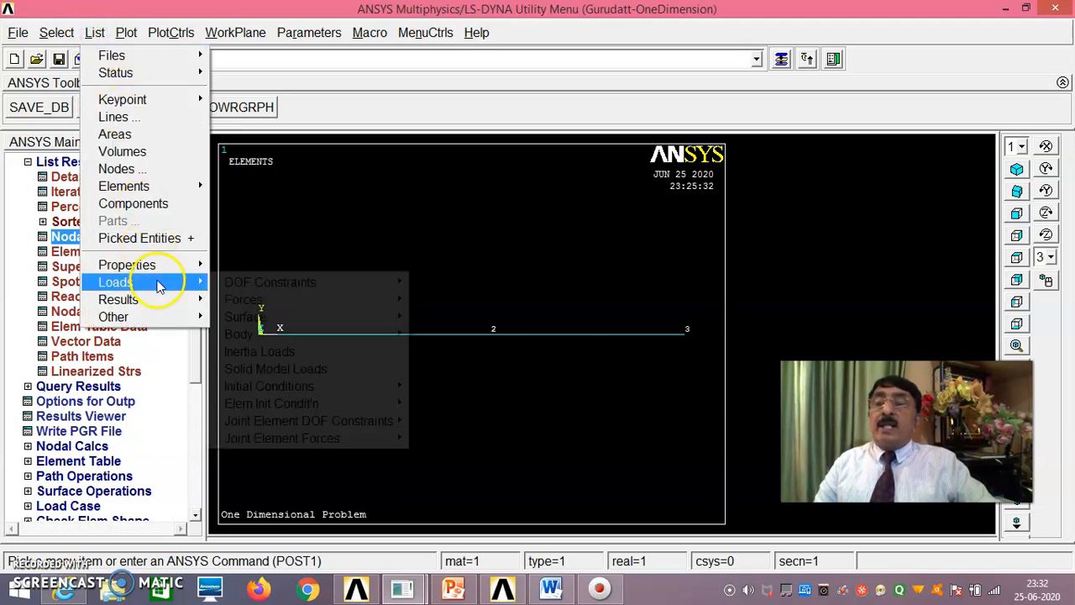
pyautogui.moveTo(269, 299)
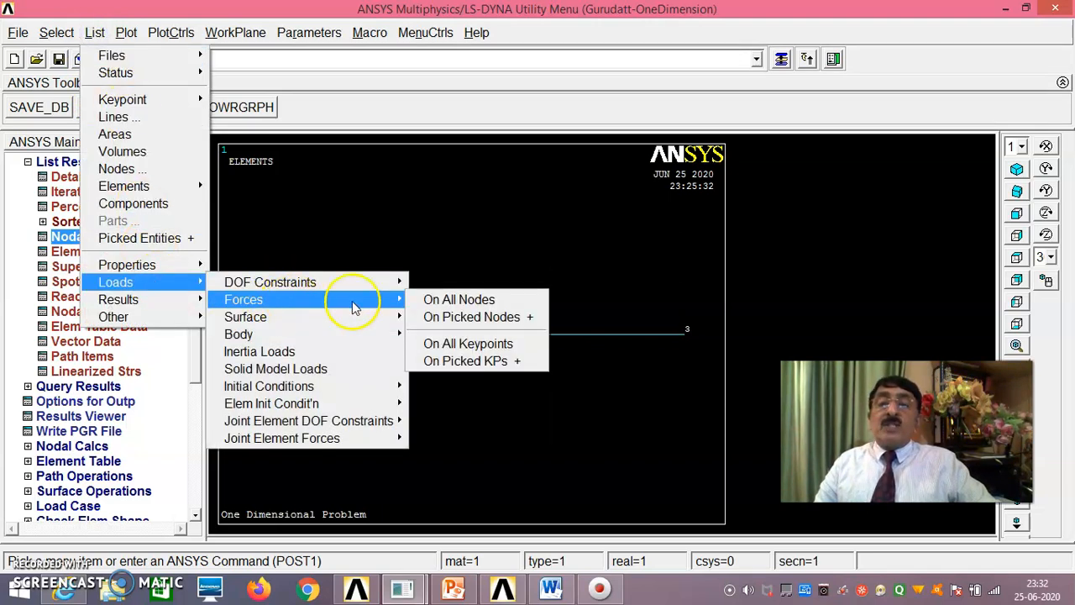
pyautogui.click(475, 345)
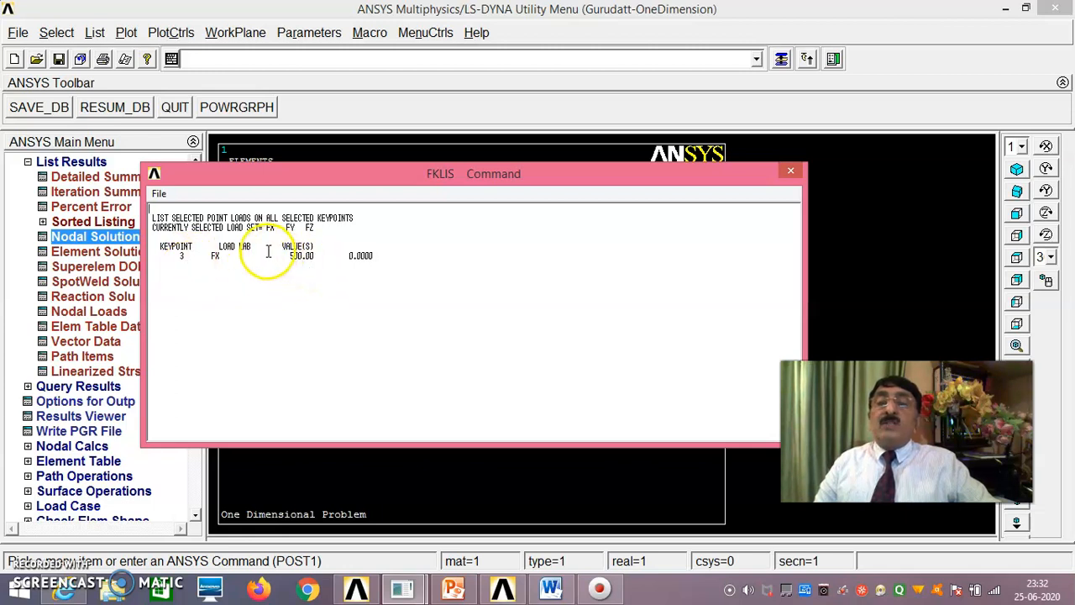
pyautogui.click(159, 194)
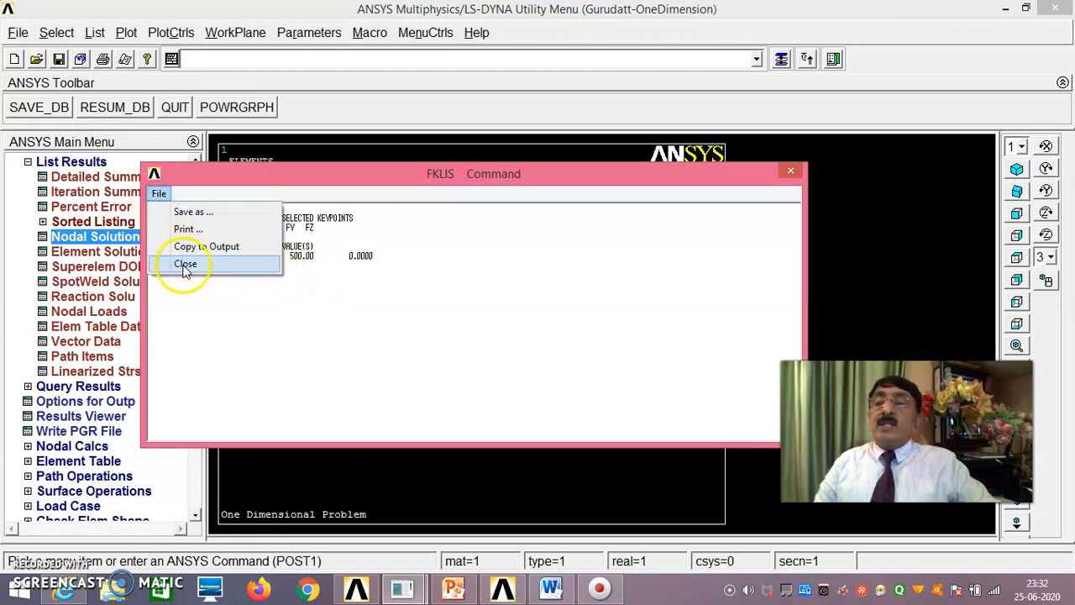
pyautogui.click(185, 263)
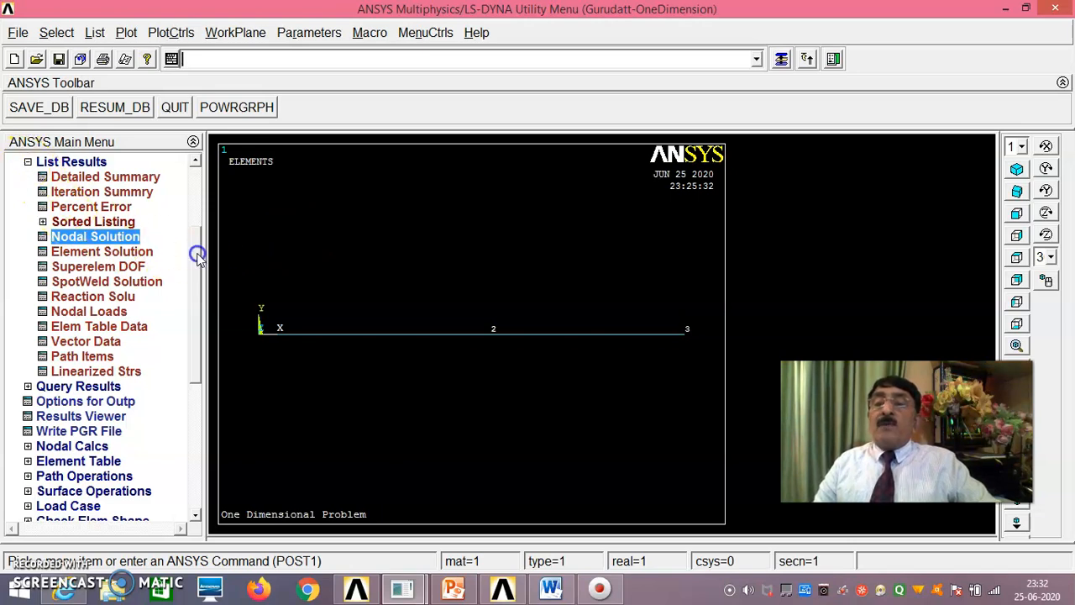
# - List the keypoints with coordinates only, check their locations along the bar and close the listing
pyautogui.scroll(2, 197, 218)
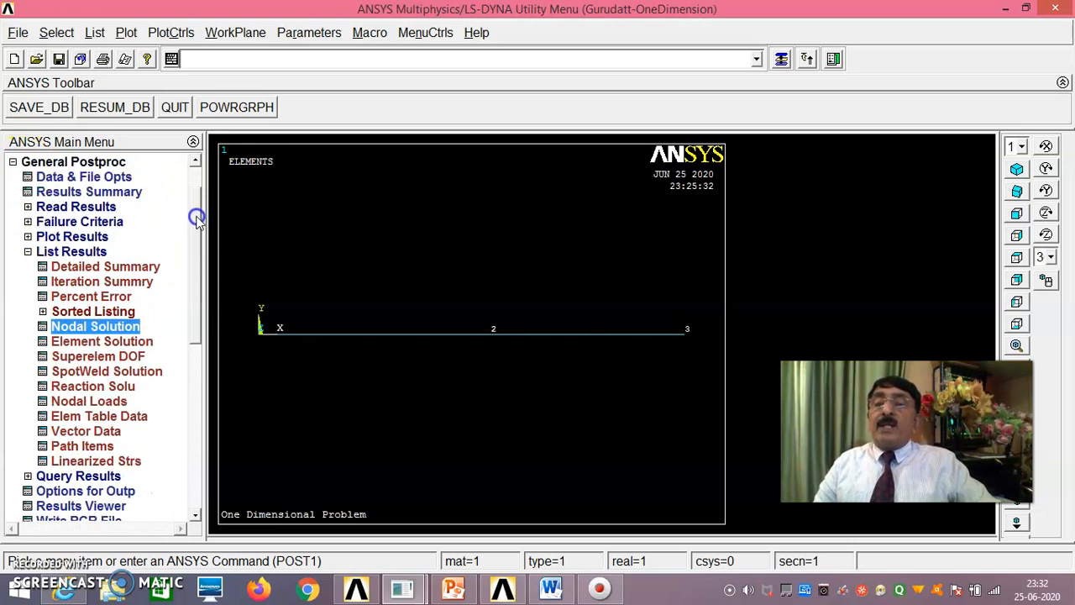
pyautogui.click(95, 32)
pyautogui.moveTo(190, 105)
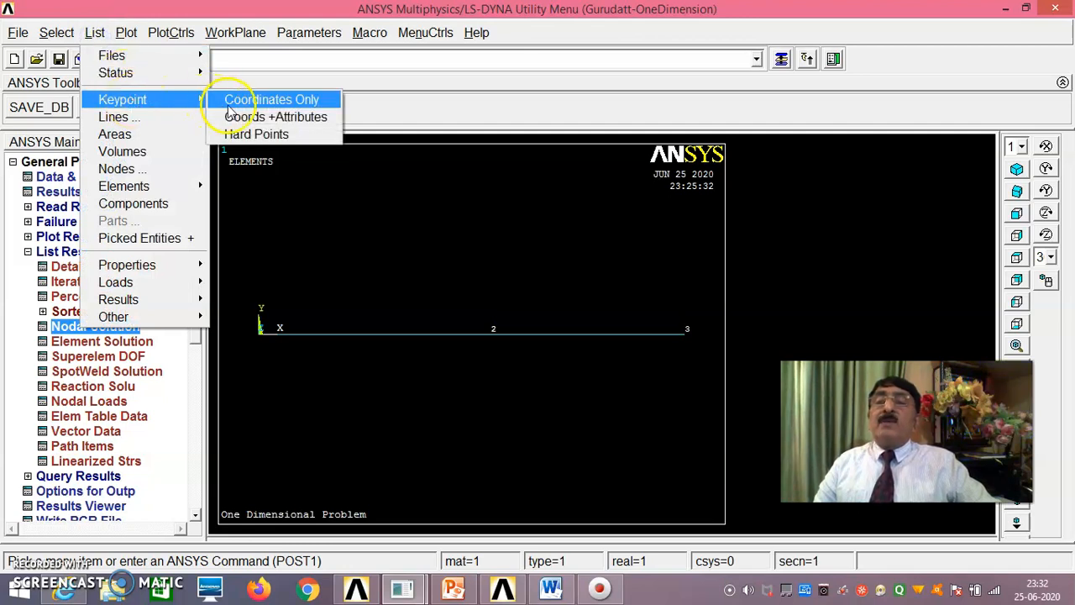
pyautogui.click(278, 100)
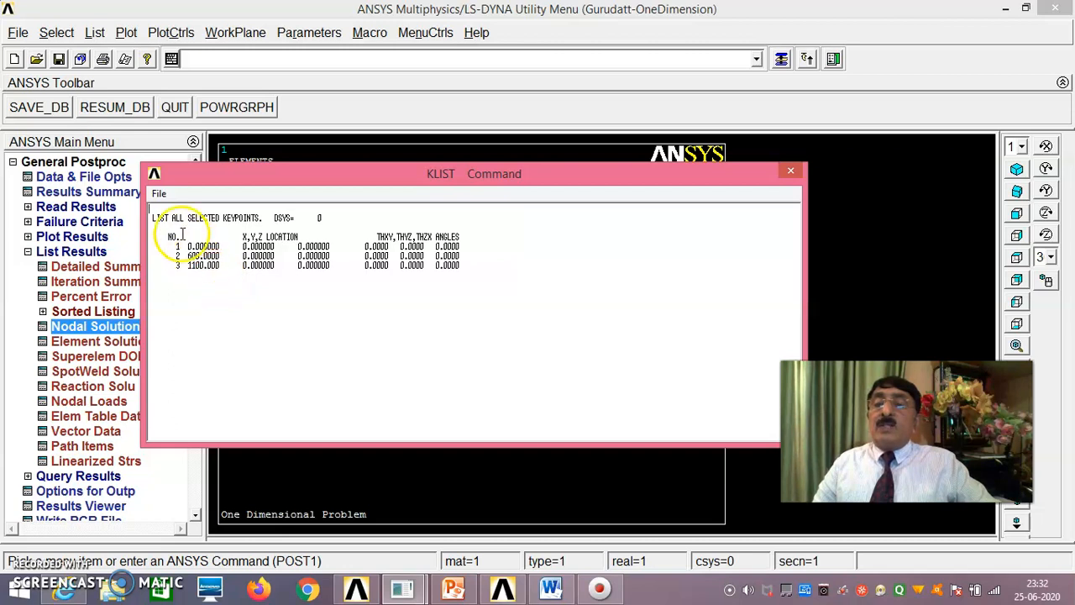
pyautogui.click(159, 193)
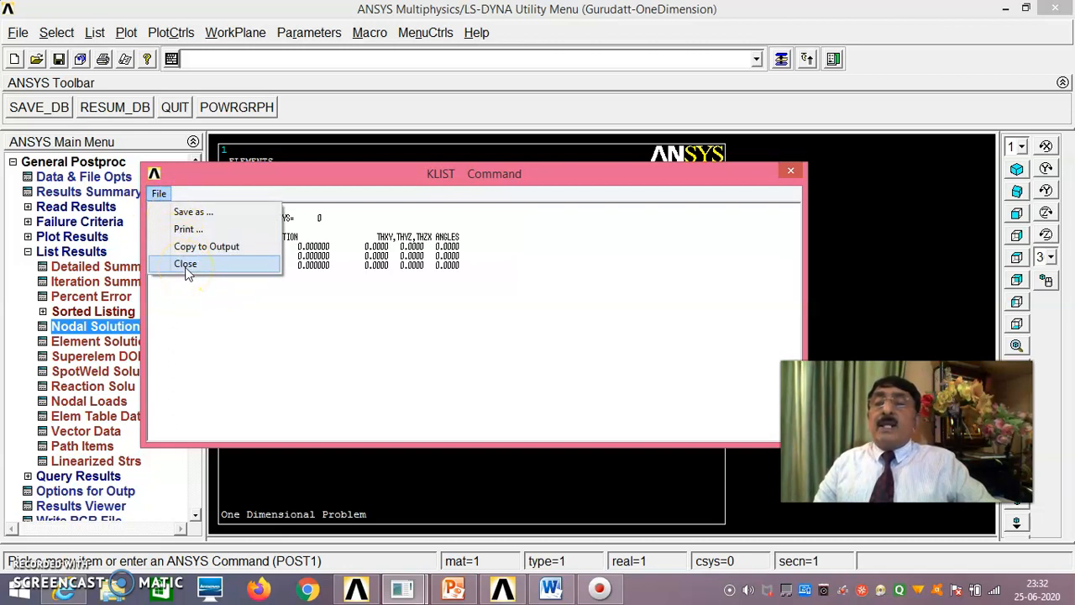
pyautogui.click(186, 264)
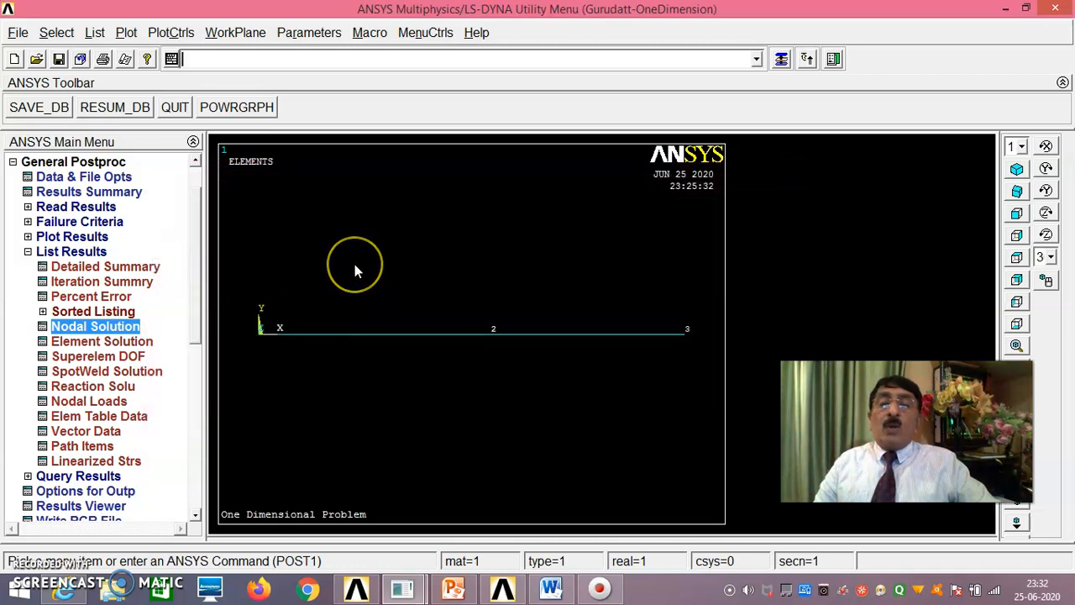